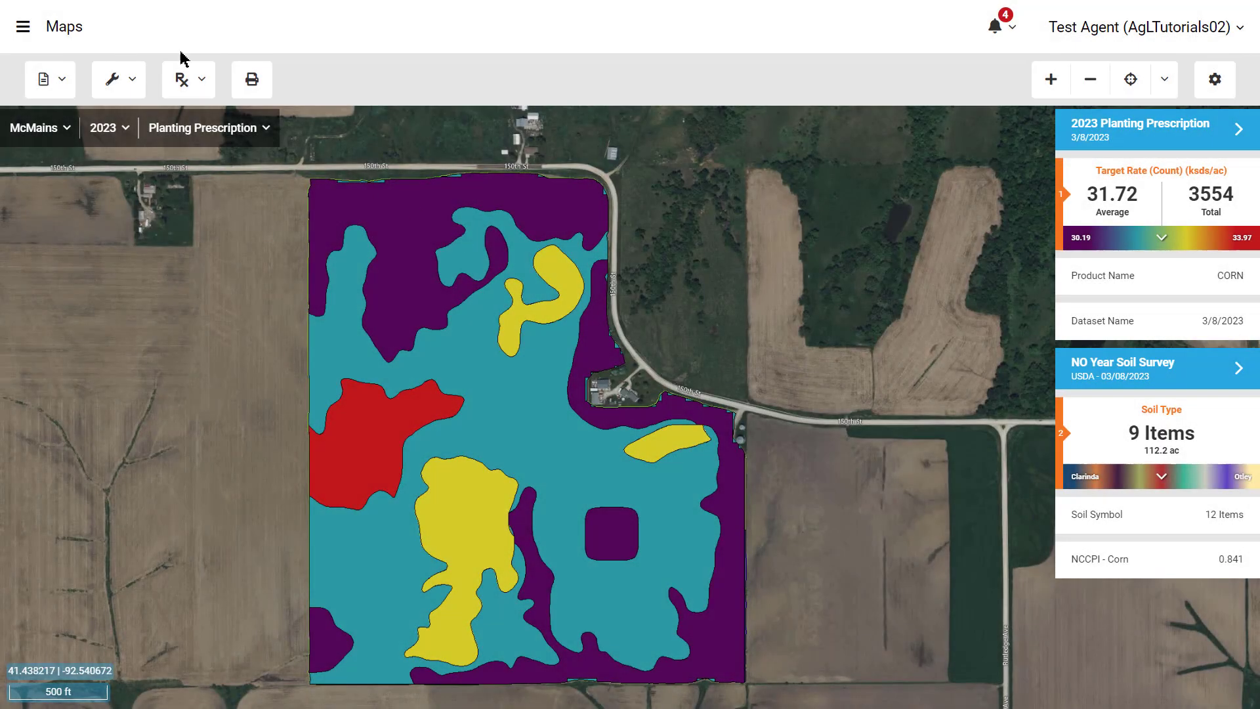
Go to Manage Data from the navigation drawer to list the Boender and McMains fields
{"action": "left_click", "coordinate": [24, 27]}
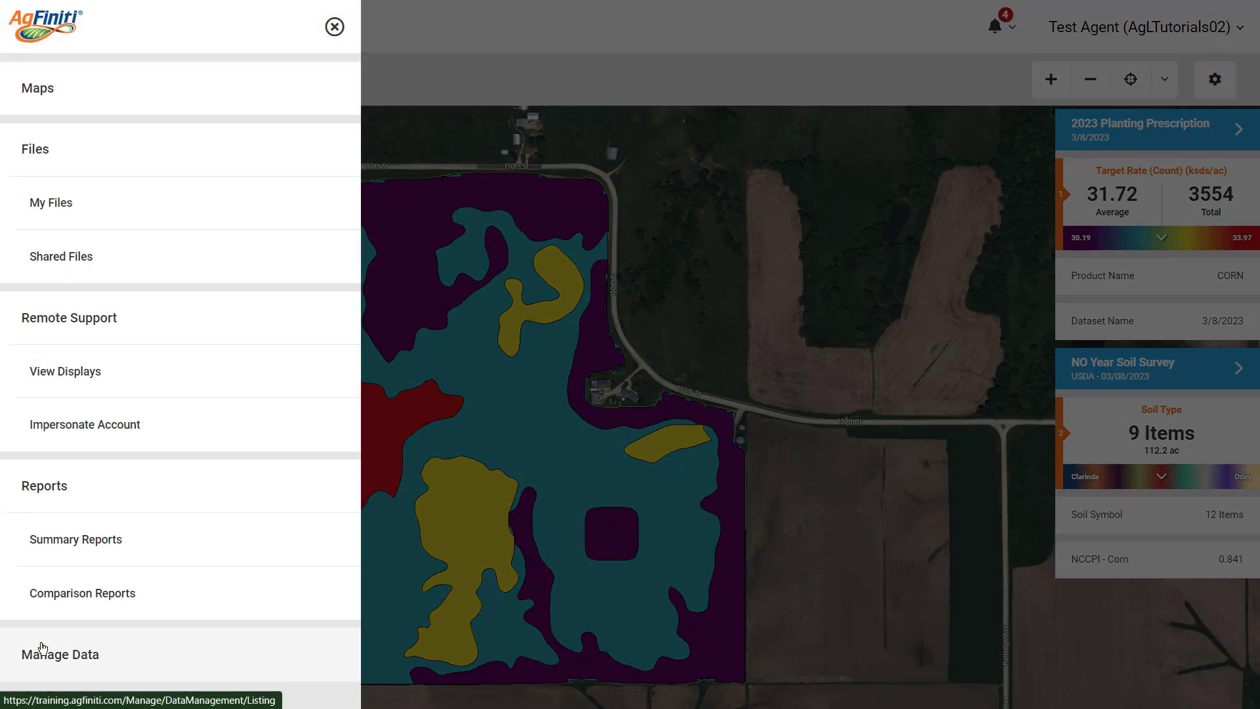
{"action": "left_click", "coordinate": [199, 659]}
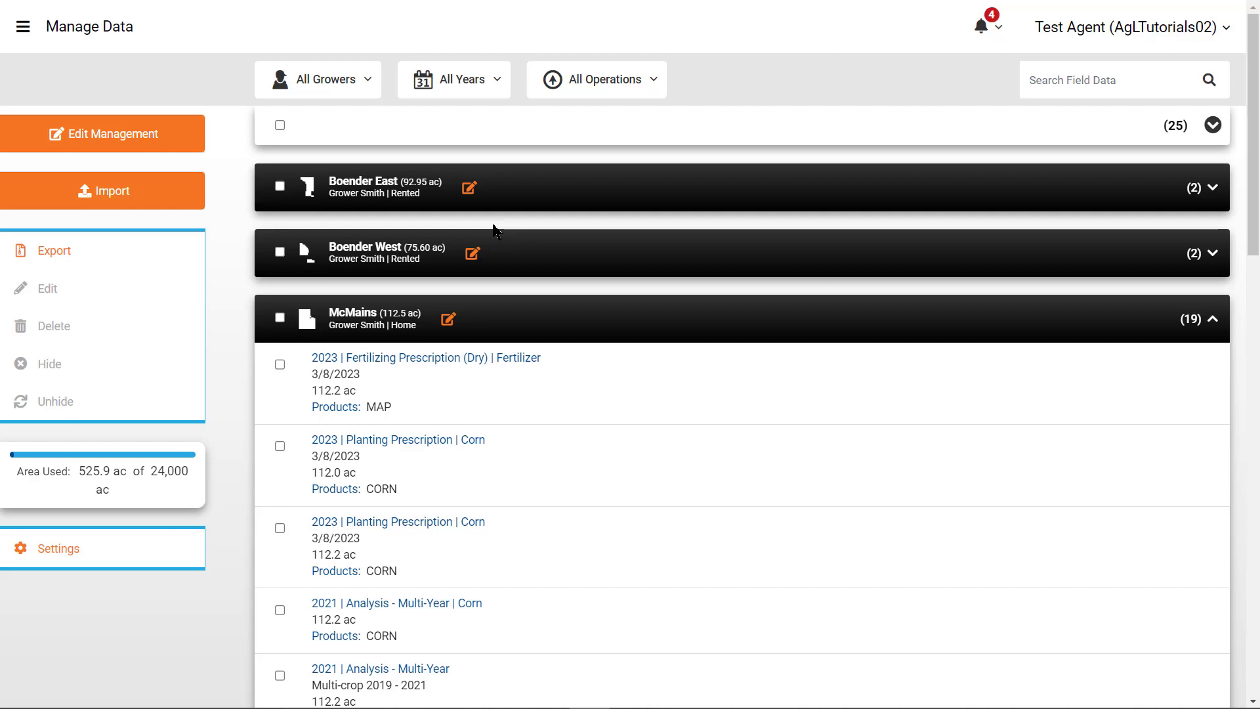
Edit Boender East, assigning it to grower Ag Leader and farm Home East
{"action": "left_click", "coordinate": [472, 190]}
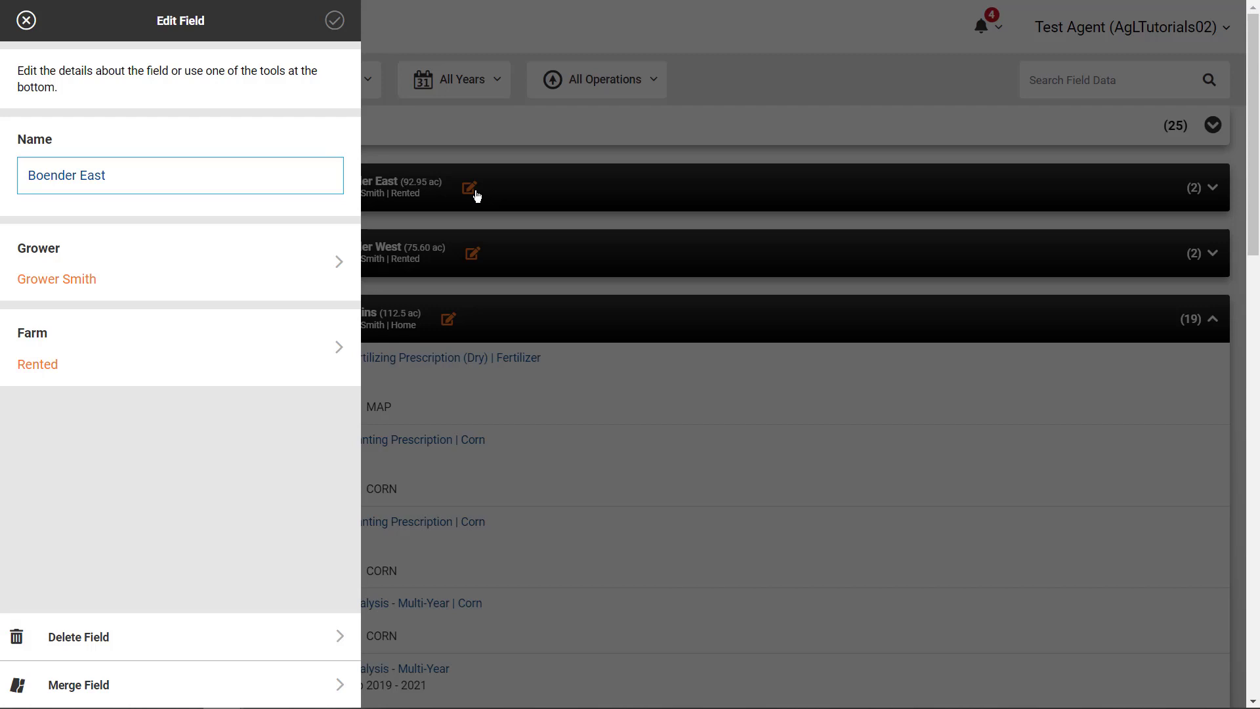
{"action": "left_click", "coordinate": [214, 292]}
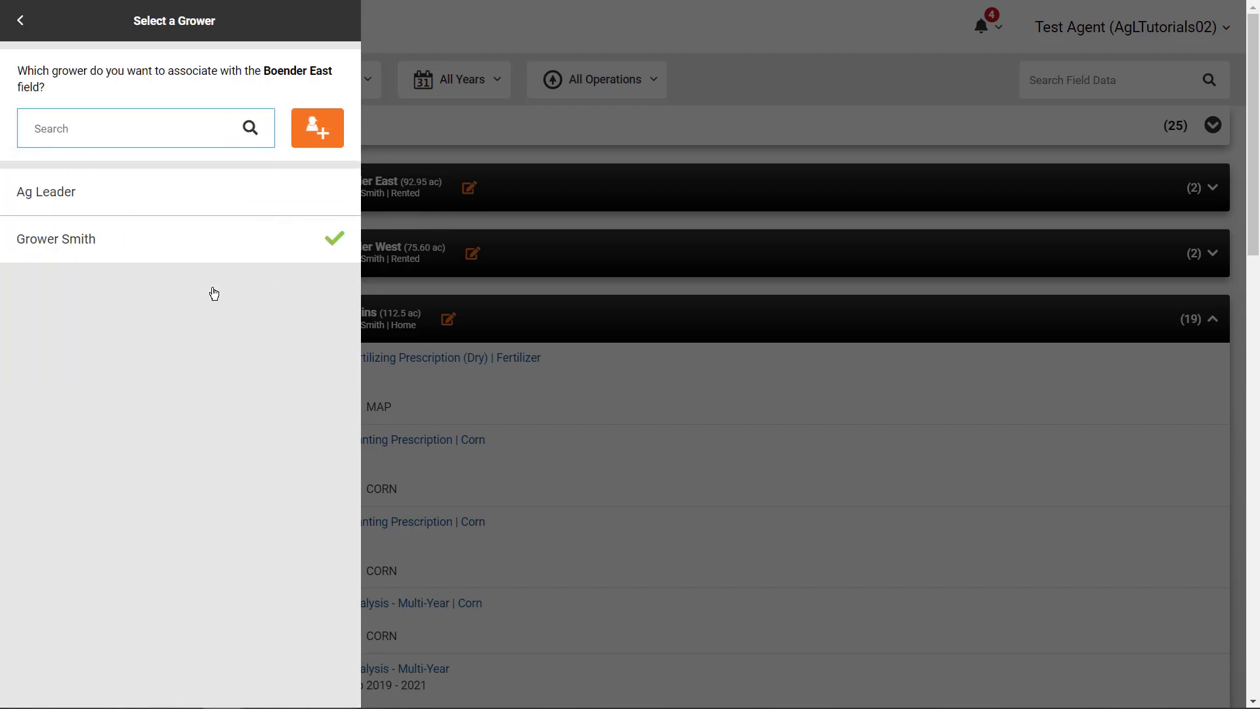
{"action": "left_click", "coordinate": [200, 194]}
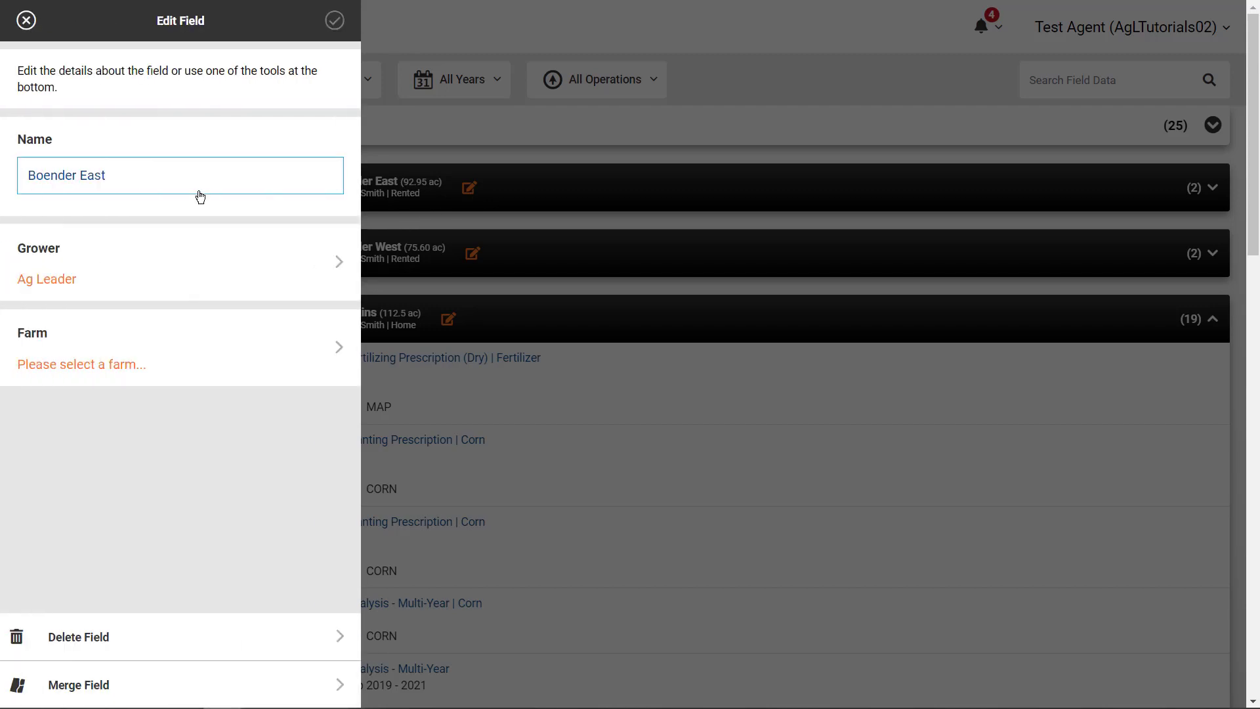
{"action": "left_click", "coordinate": [187, 368]}
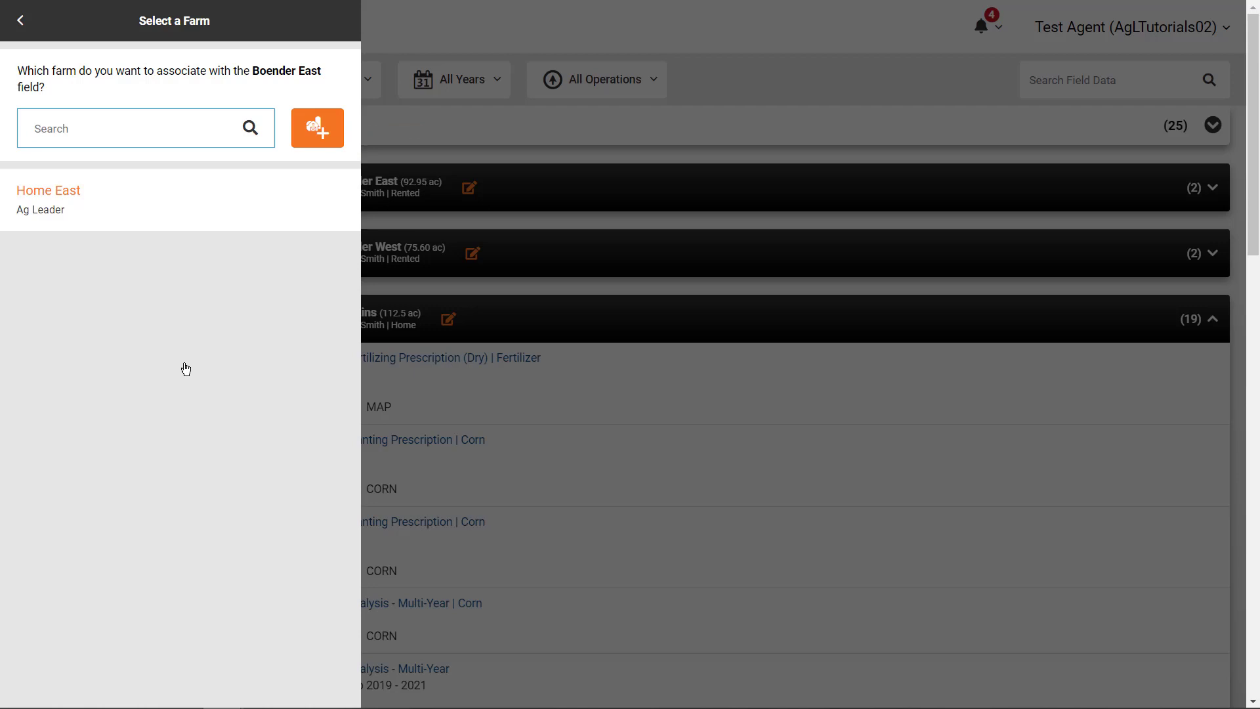
{"action": "left_click", "coordinate": [164, 210]}
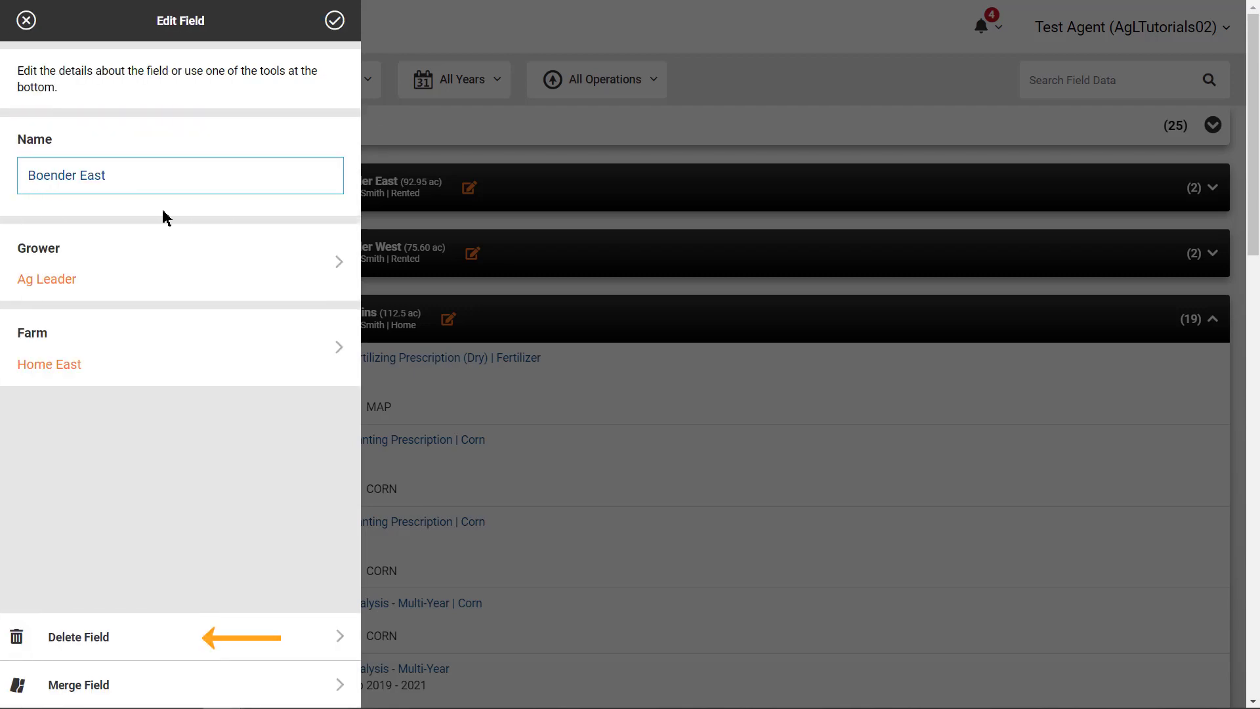
Merge Boender East into Boender West and confirm the review
{"action": "left_click", "coordinate": [175, 699]}
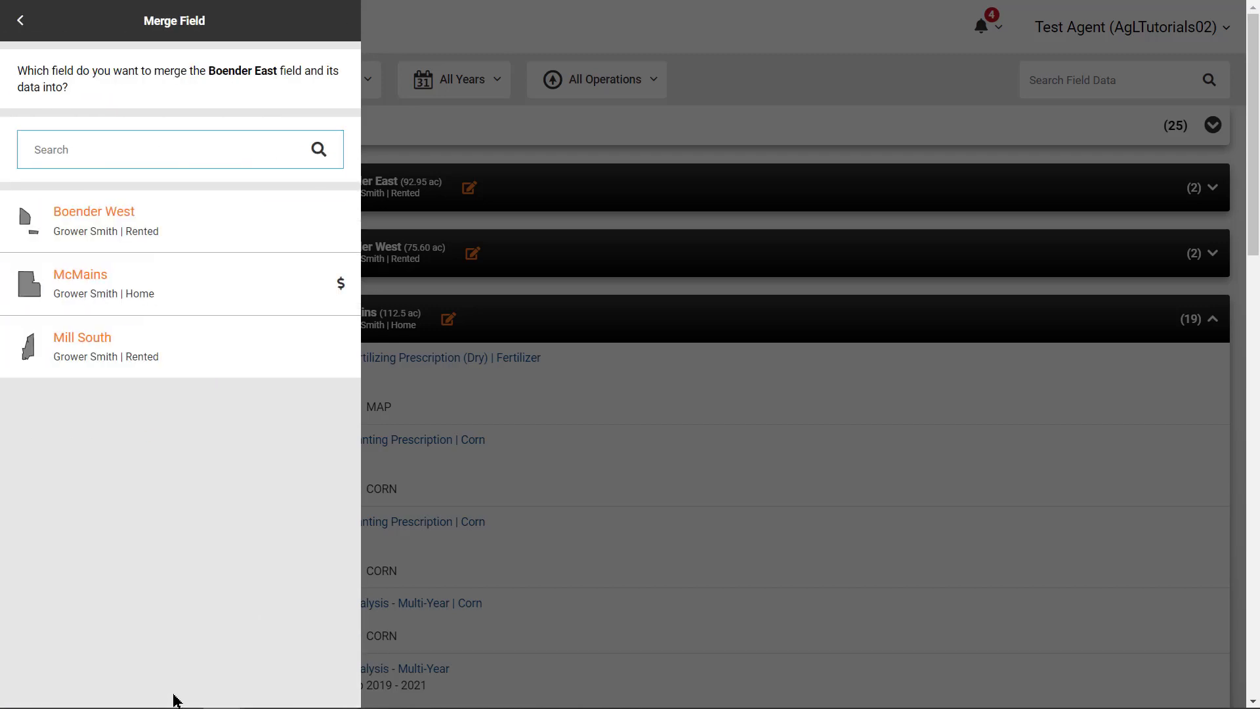
{"action": "left_click", "coordinate": [276, 244]}
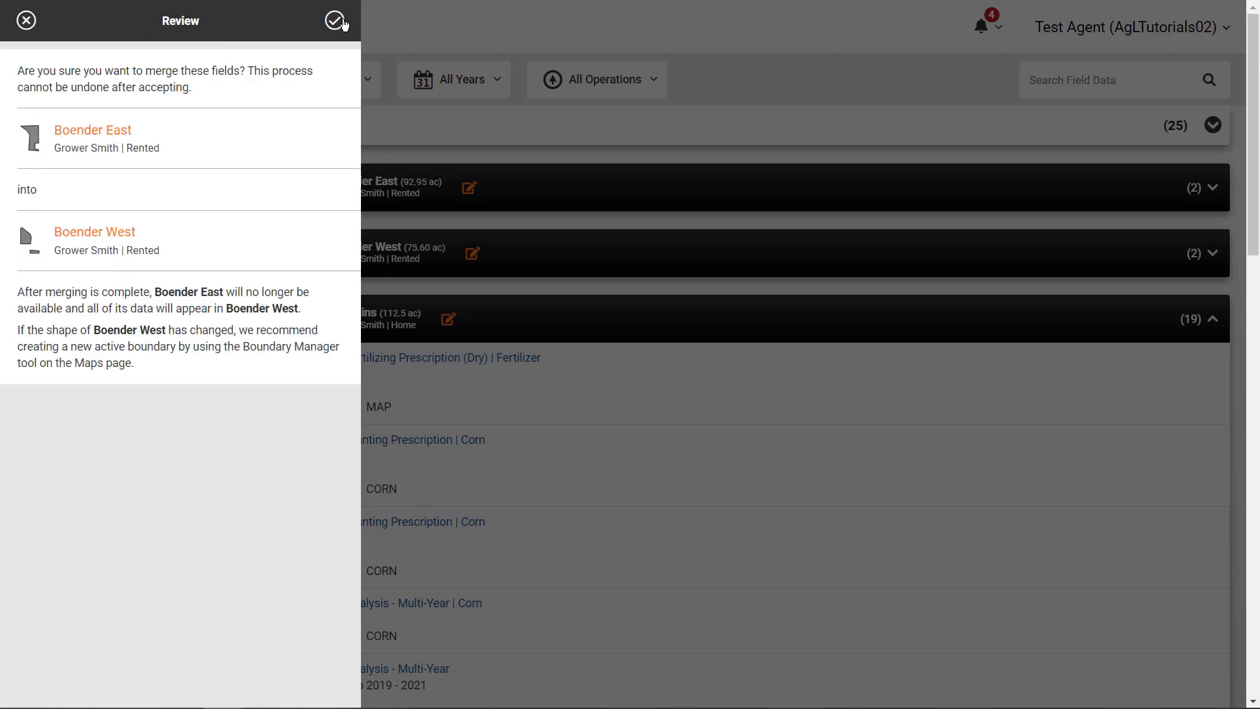
{"action": "left_click", "coordinate": [336, 21]}
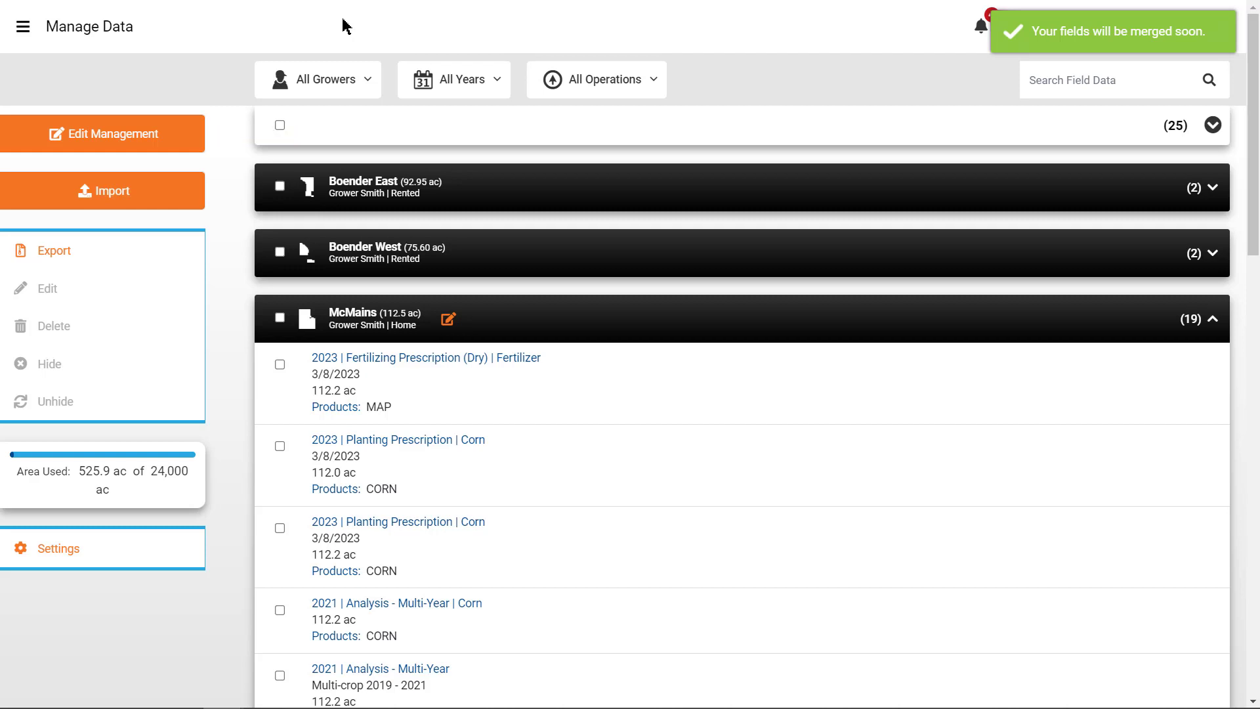
Reassign the McMains field to grower Ag Leader and farm Home East, and save
{"action": "left_click", "coordinate": [182, 143]}
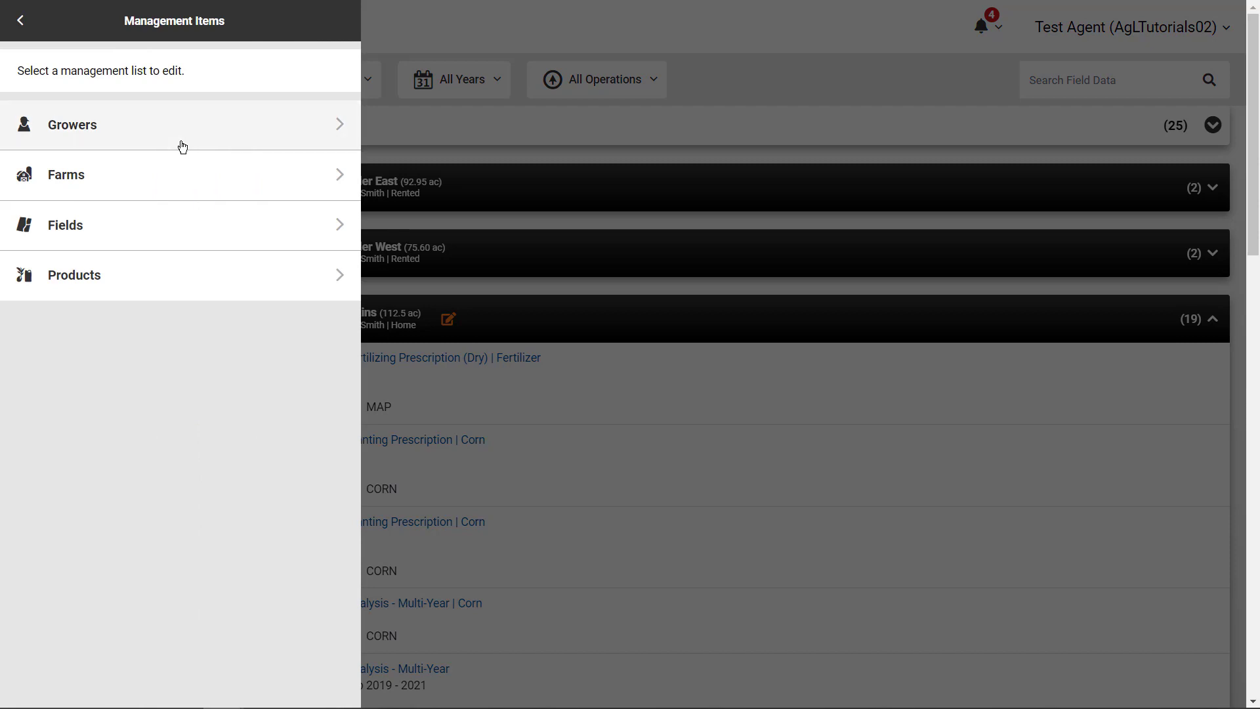
{"action": "left_click", "coordinate": [186, 225]}
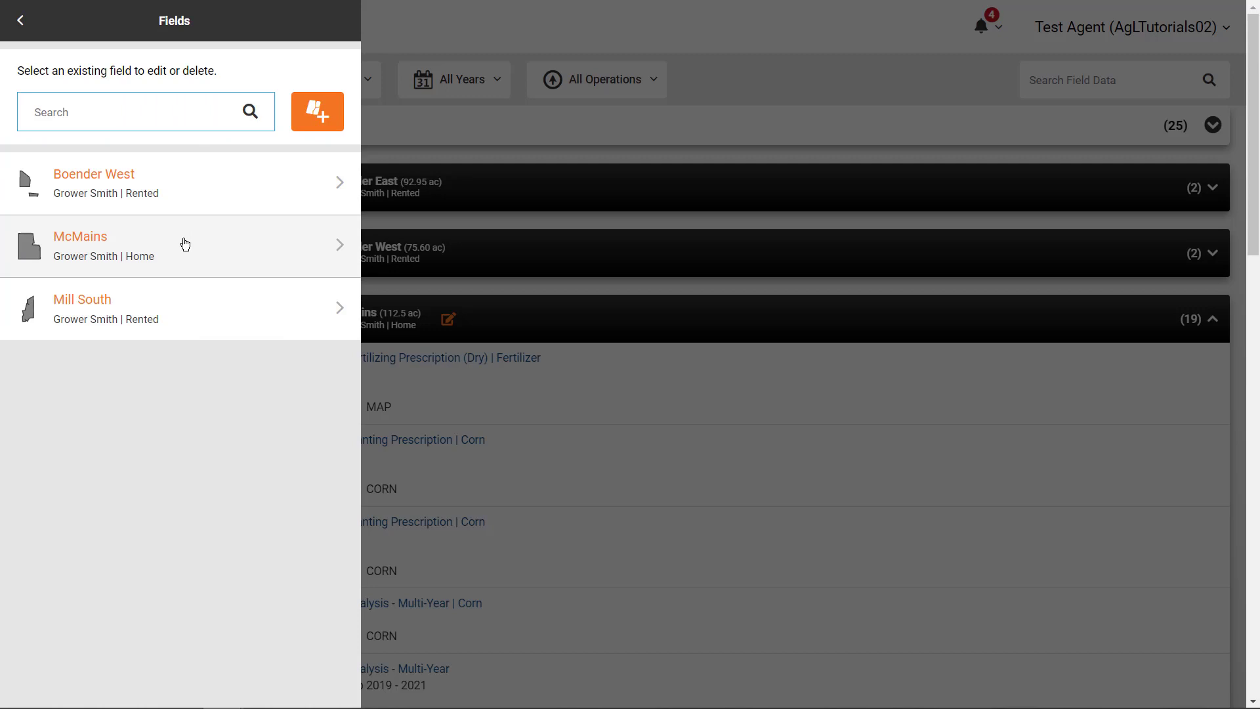
{"action": "left_click", "coordinate": [186, 243]}
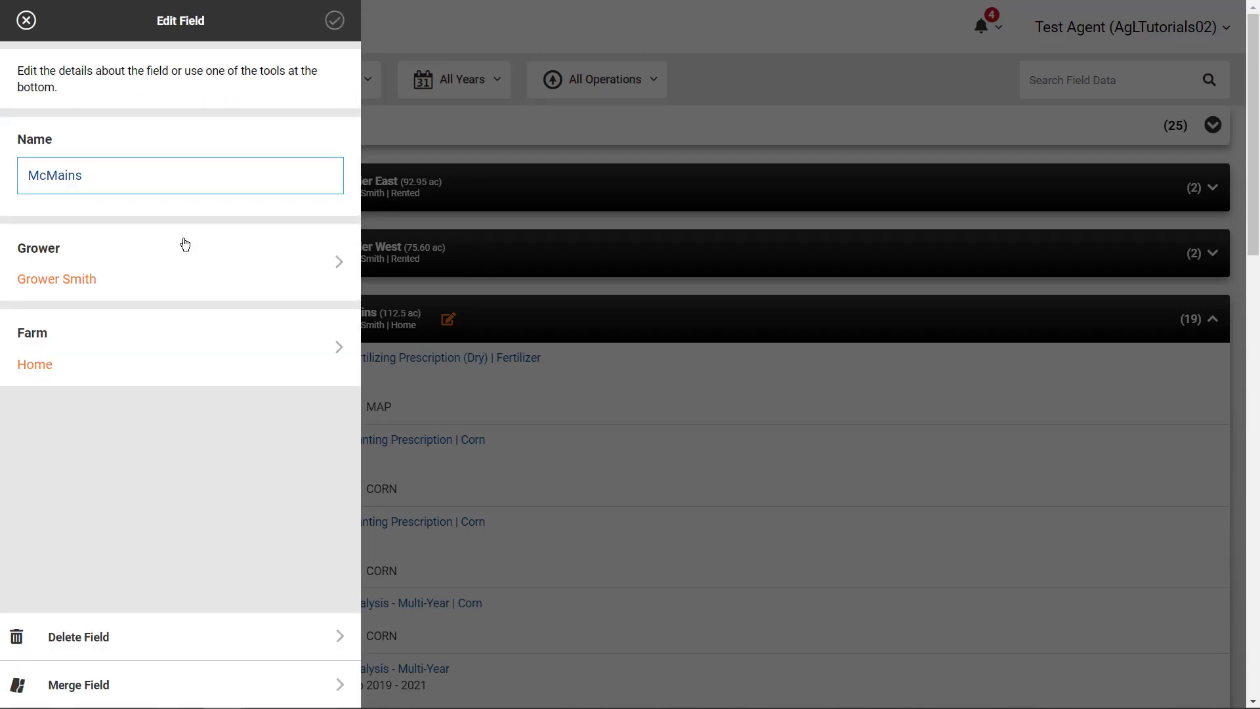
{"action": "left_click", "coordinate": [183, 265]}
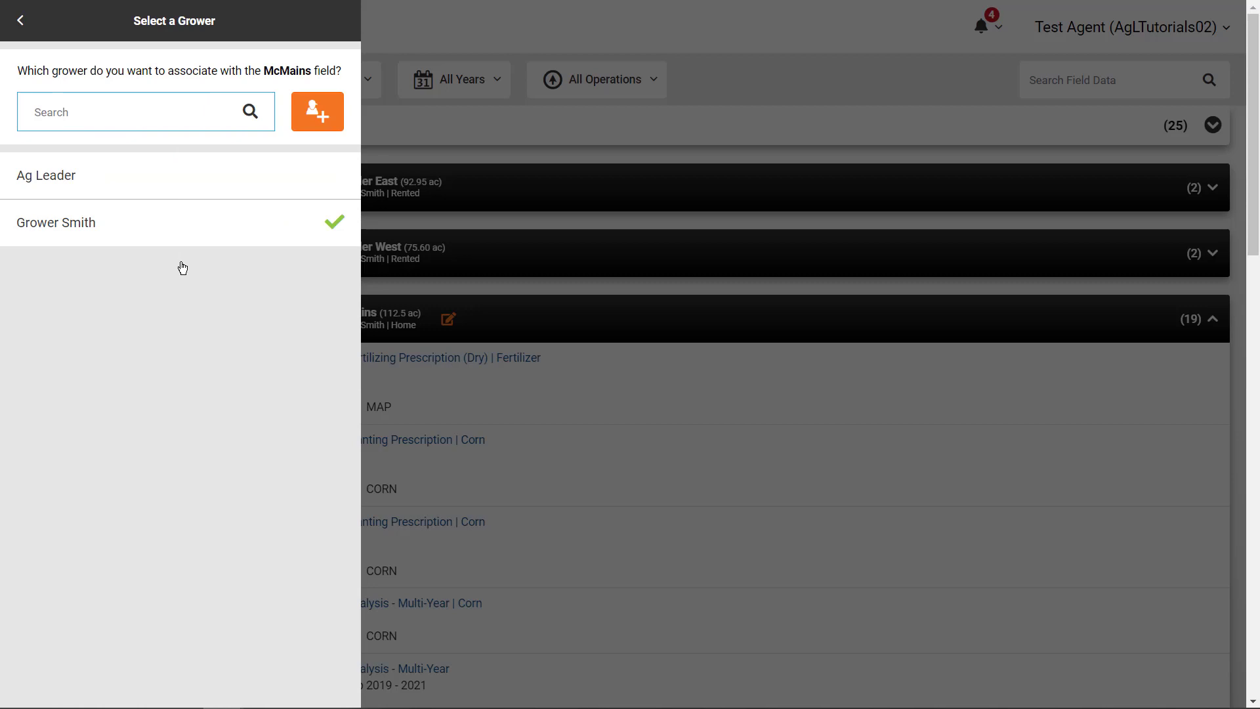
{"action": "left_click", "coordinate": [178, 186]}
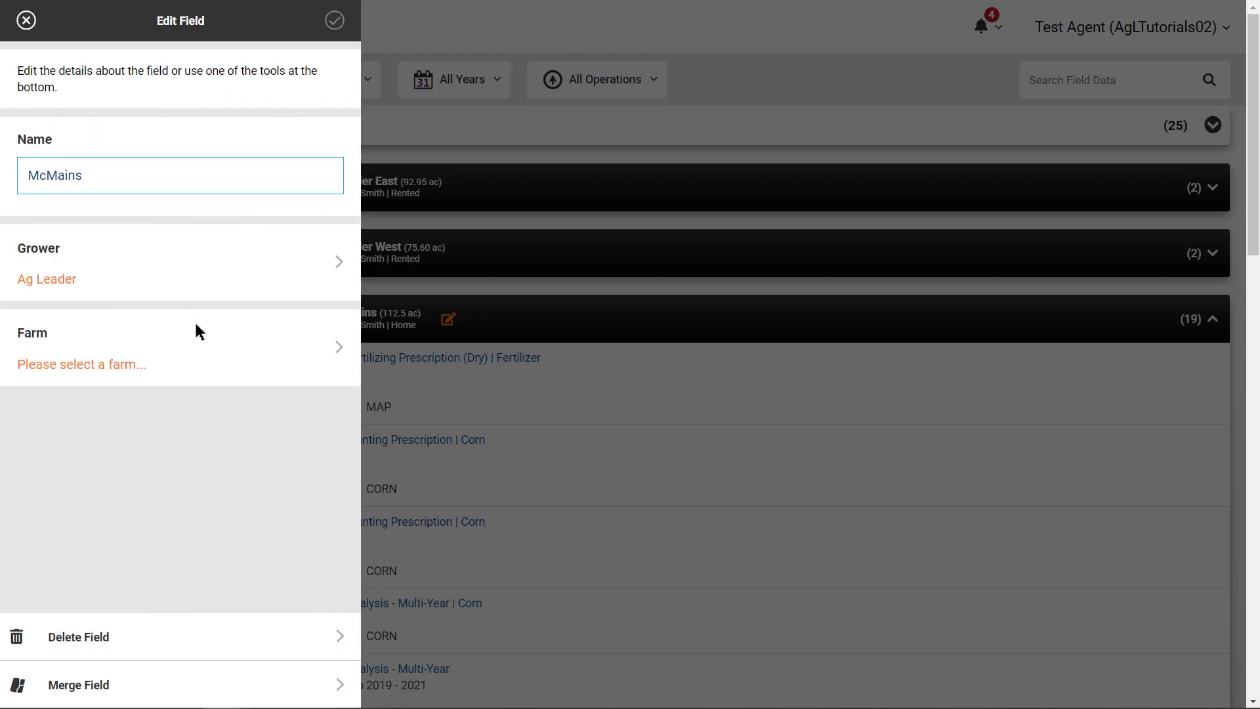
{"action": "left_click", "coordinate": [201, 359]}
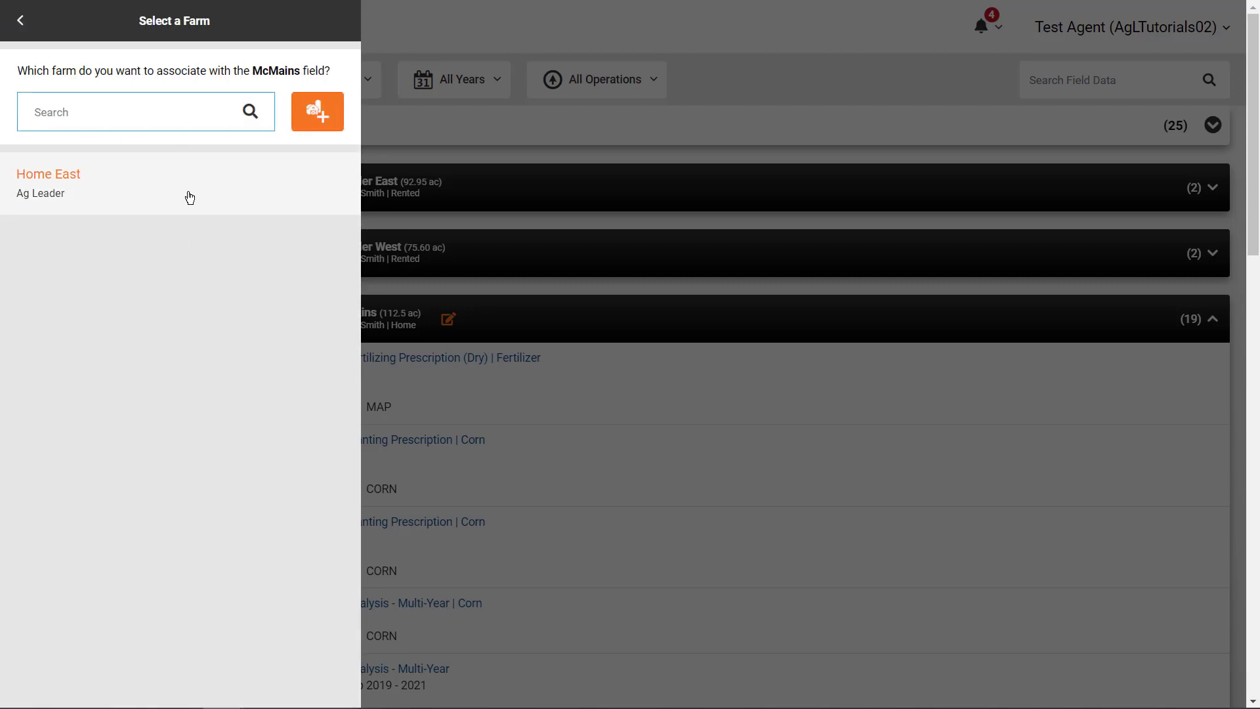
{"action": "left_click", "coordinate": [189, 195]}
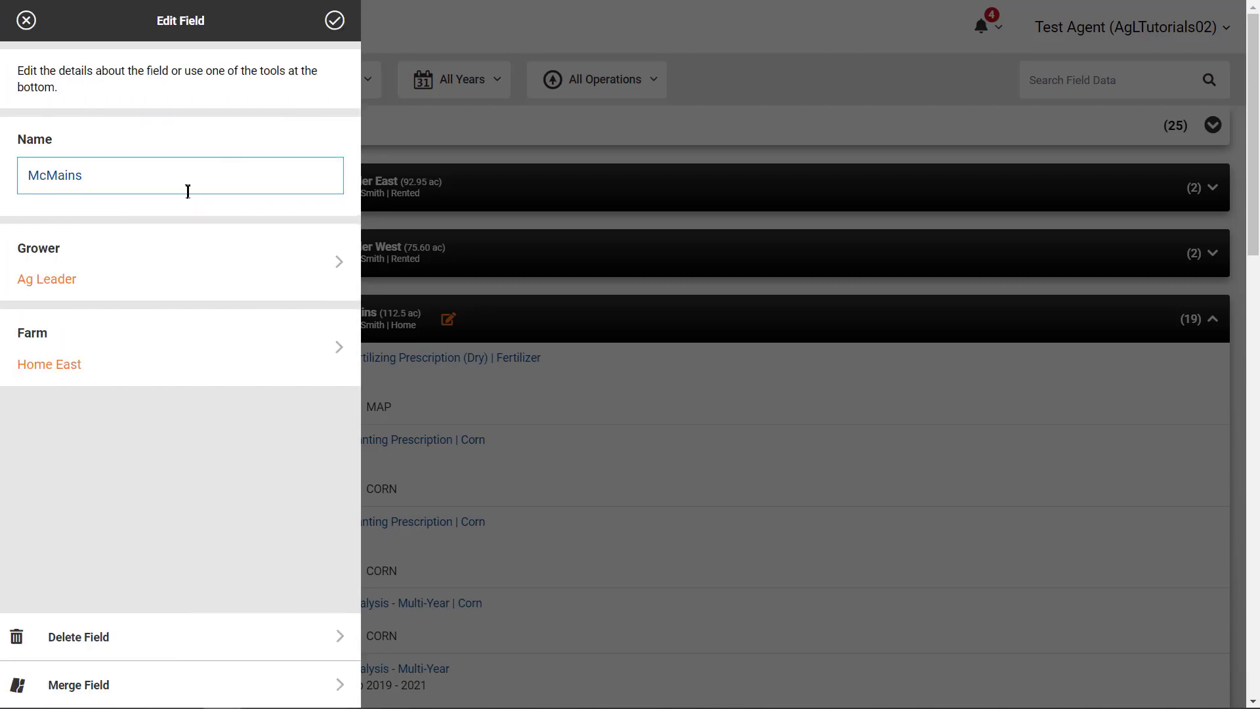
{"action": "left_click", "coordinate": [335, 21]}
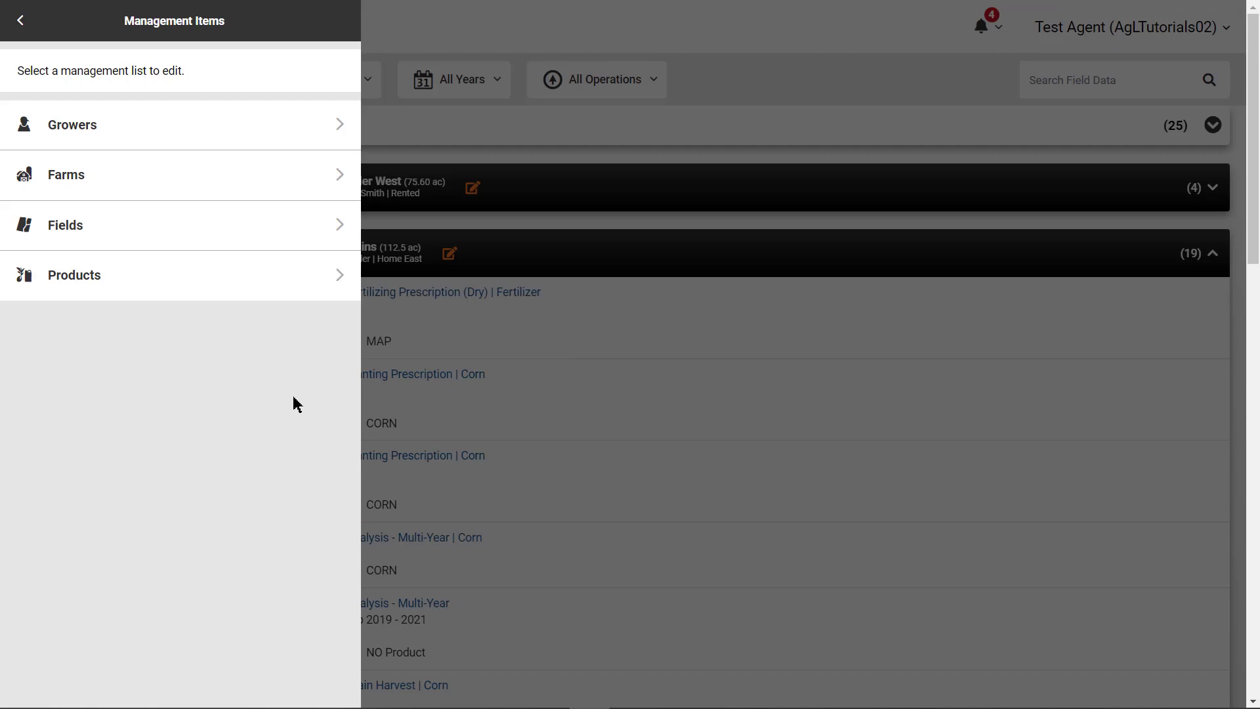
Set the Ammonium Sulfate product's mix type to Percent Mix
{"action": "left_click", "coordinate": [275, 276]}
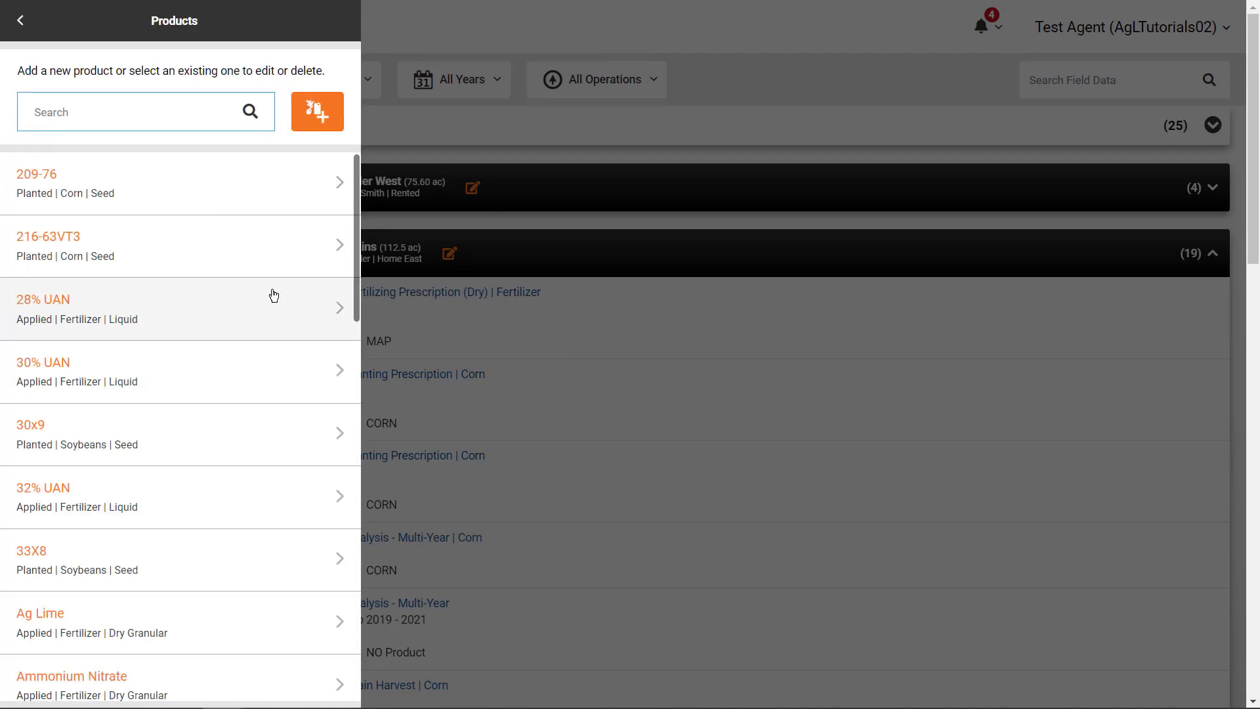
{"action": "scroll", "coordinate": [274, 294], "scroll_direction": "down", "scroll_amount": 3}
{"action": "scroll", "coordinate": [274, 294], "scroll_direction": "down", "scroll_amount": 3}
{"action": "scroll", "coordinate": [274, 294], "scroll_direction": "down", "scroll_amount": 3}
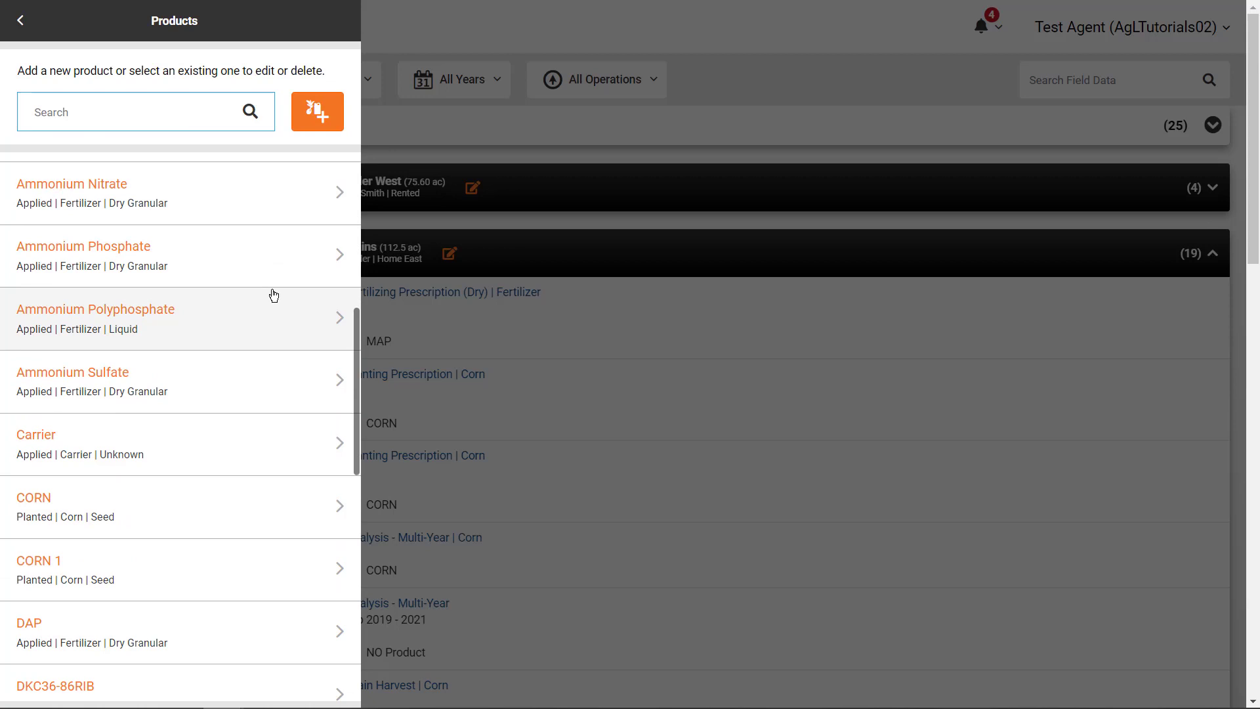
{"action": "left_click", "coordinate": [262, 385]}
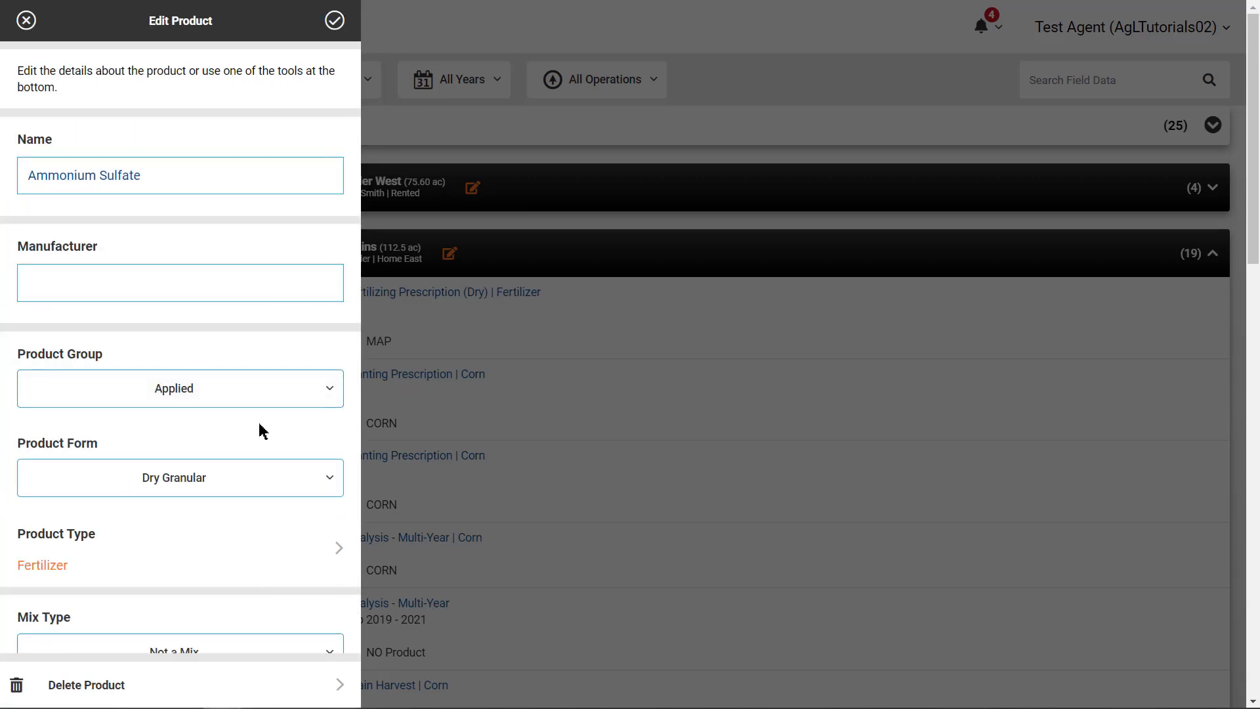
{"action": "scroll", "coordinate": [262, 430], "scroll_direction": "down", "scroll_amount": 1}
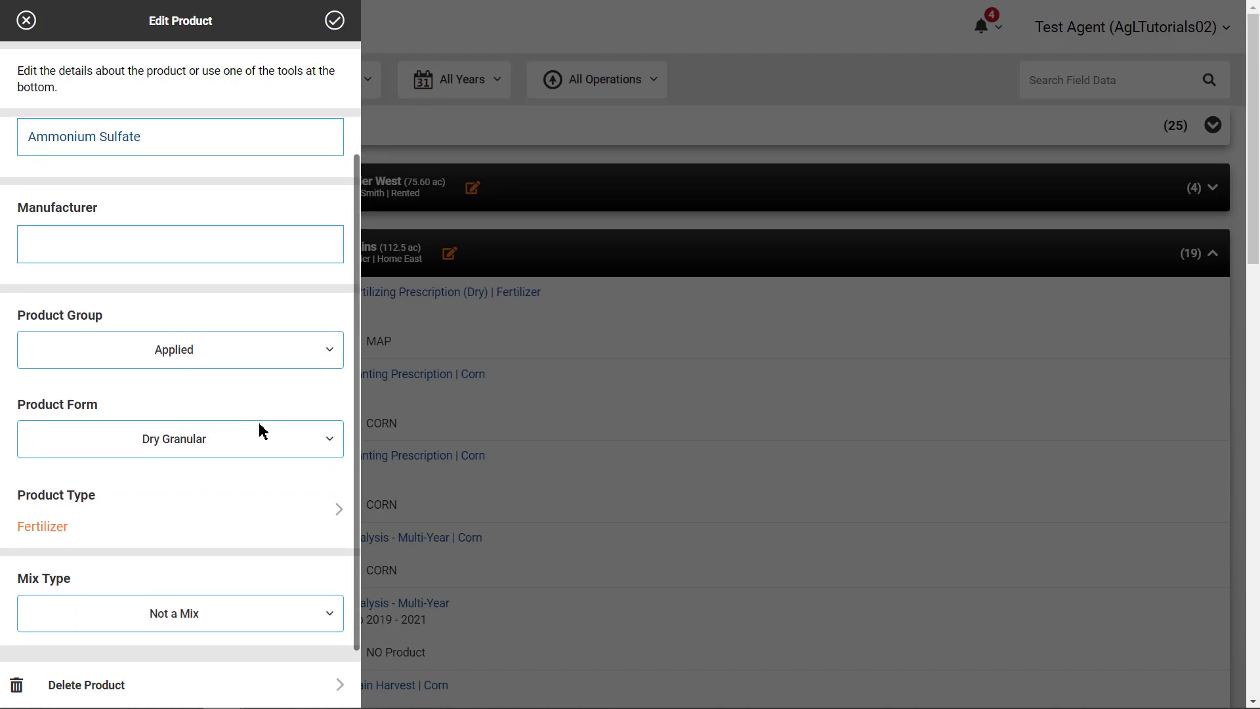
{"action": "left_click", "coordinate": [251, 623]}
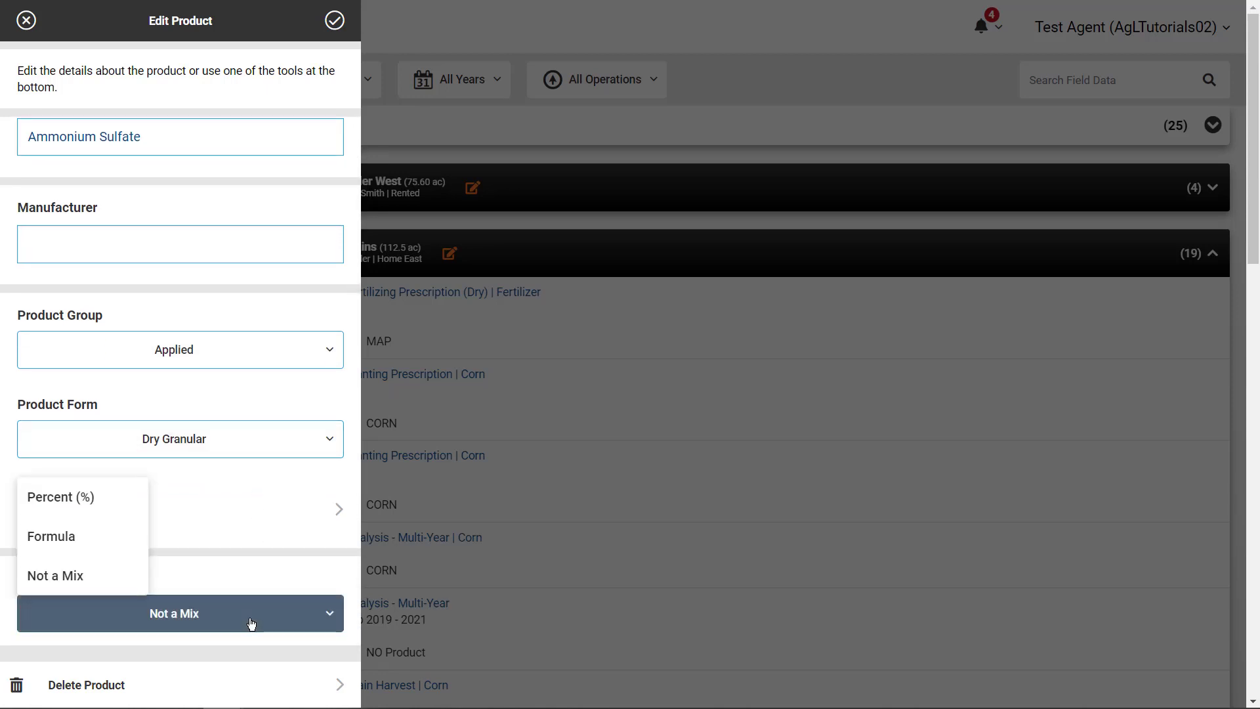
{"action": "left_click", "coordinate": [108, 496]}
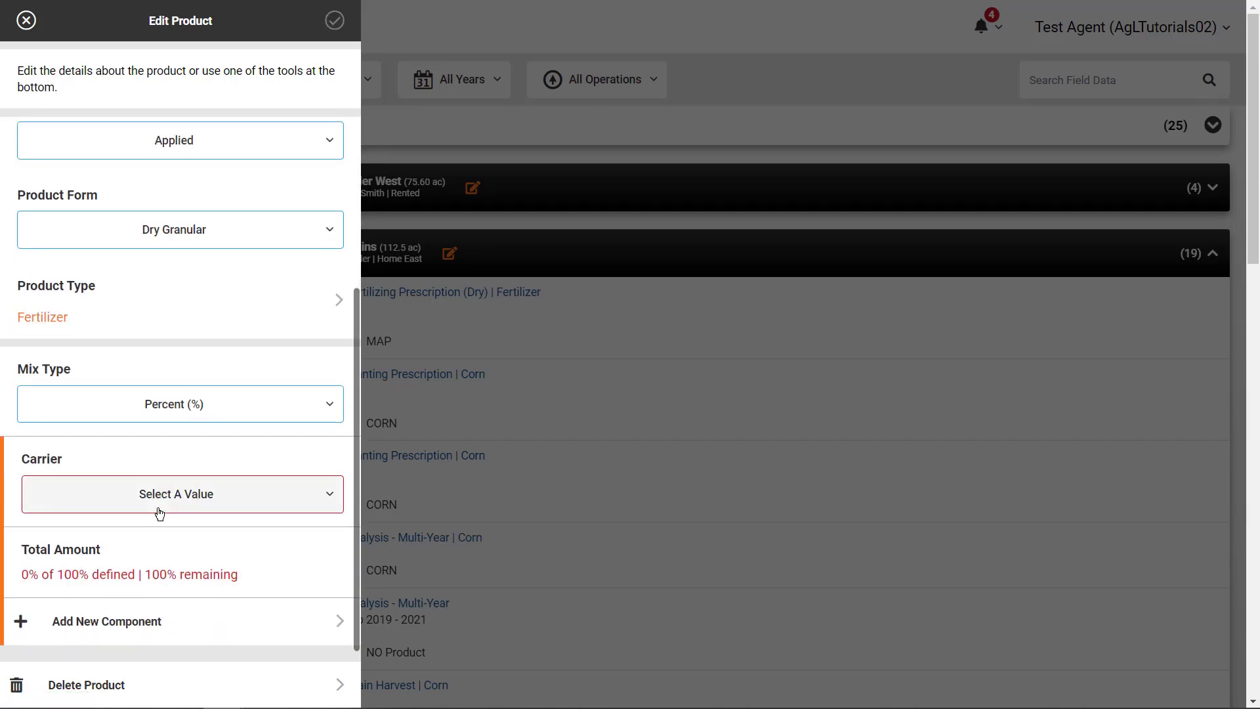
Add Nitrogen at 21% and Sulfur at 24% as mix components
{"action": "left_click", "coordinate": [161, 513]}
{"action": "type", "text": "nit"}
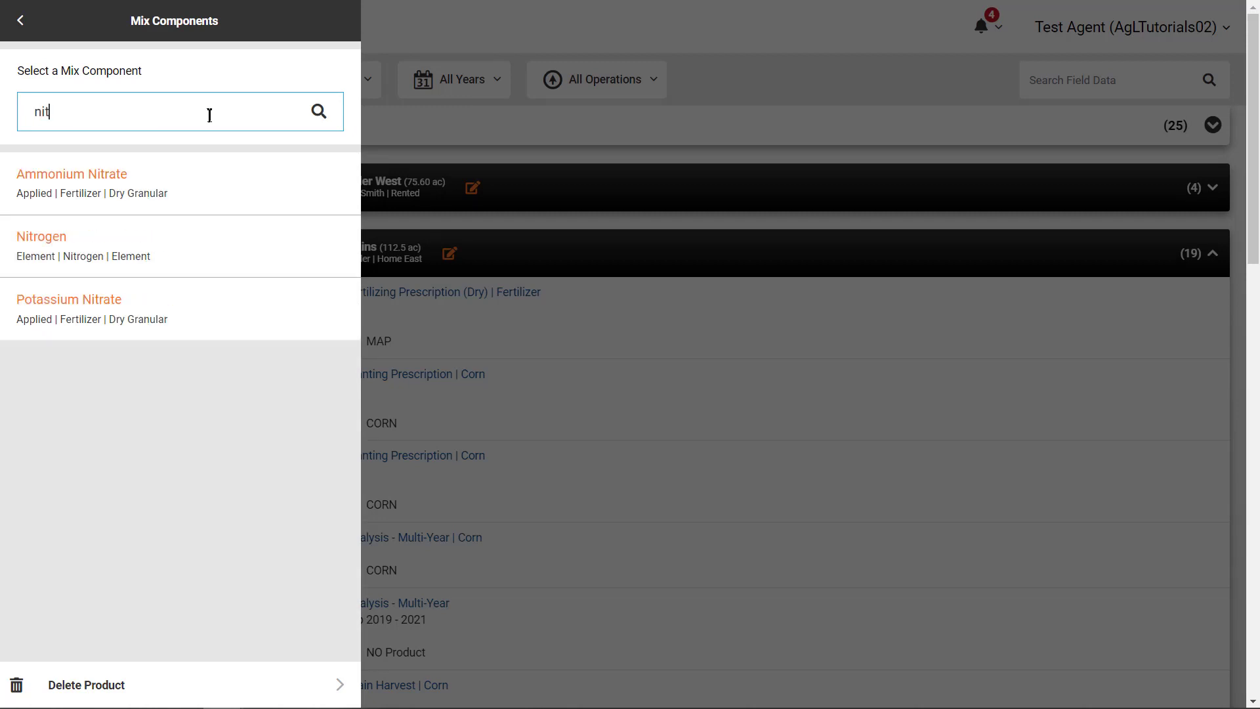
{"action": "left_click", "coordinate": [42, 236]}
{"action": "double_click", "coordinate": [20, 566]}
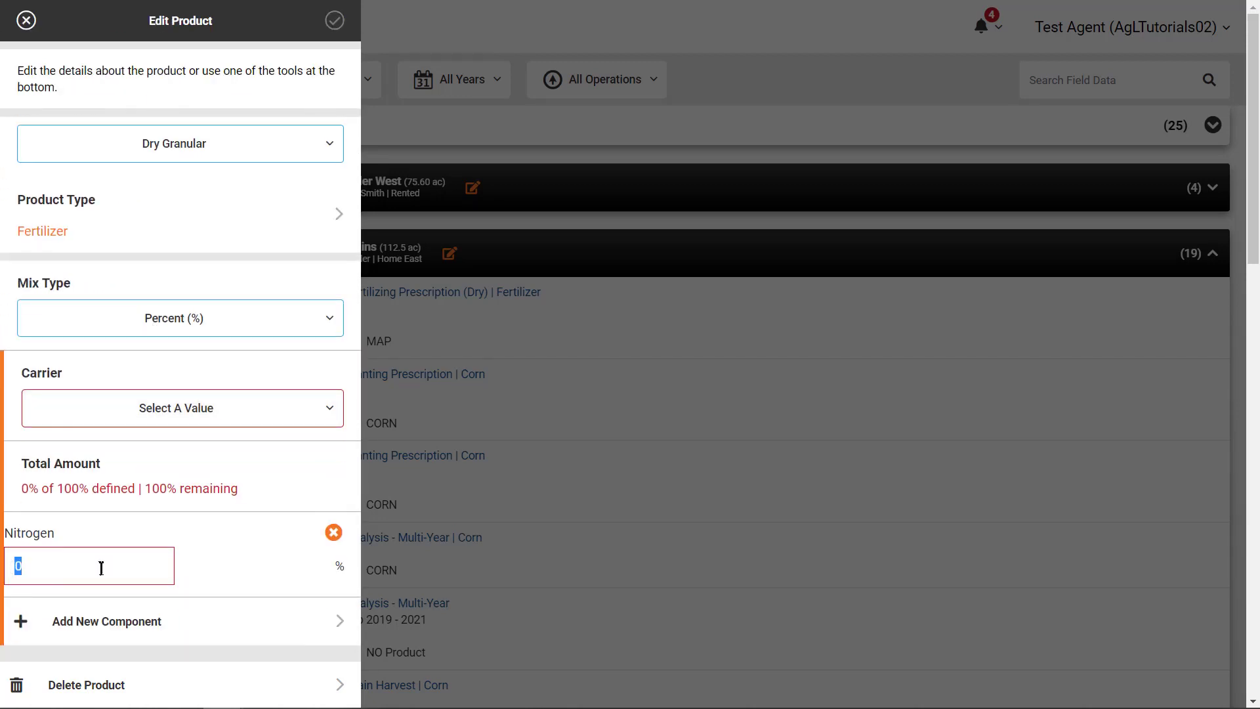
{"action": "type", "text": "21"}
{"action": "left_click", "coordinate": [93, 622]}
{"action": "type", "text": "sul"}
{"action": "left_click", "coordinate": [42, 173]}
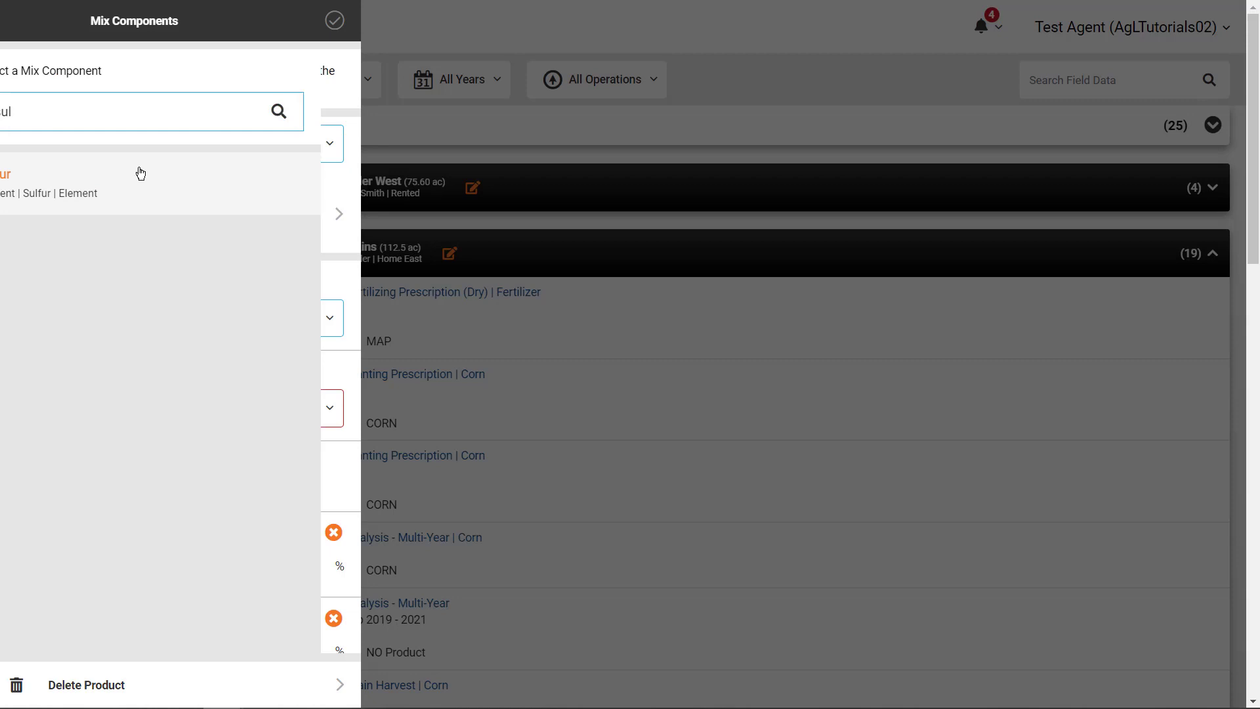
{"action": "double_click", "coordinate": [97, 566]}
{"action": "type", "text": "24"}
Add Carrier at 55%, choose Carrier as the mix carrier, and save the product
{"action": "left_click", "coordinate": [106, 622]}
{"action": "type", "text": "car"}
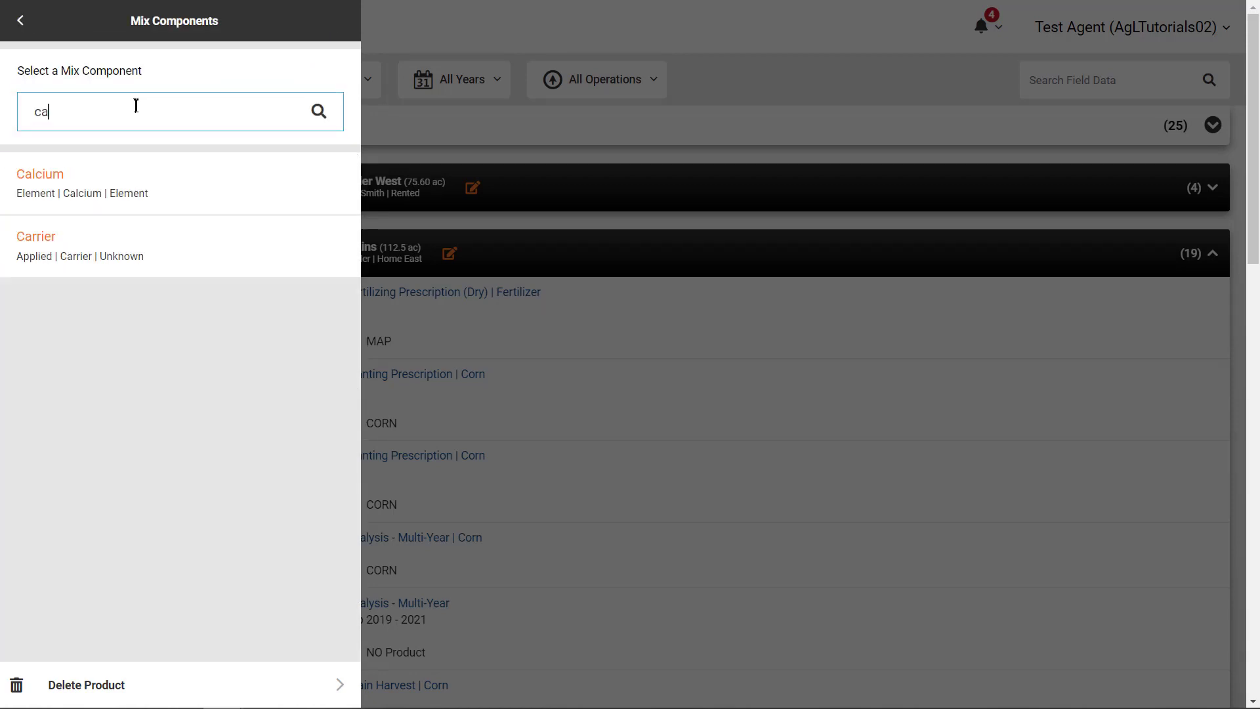
{"action": "left_click", "coordinate": [39, 237]}
{"action": "double_click", "coordinate": [59, 566]}
{"action": "type", "text": "55"}
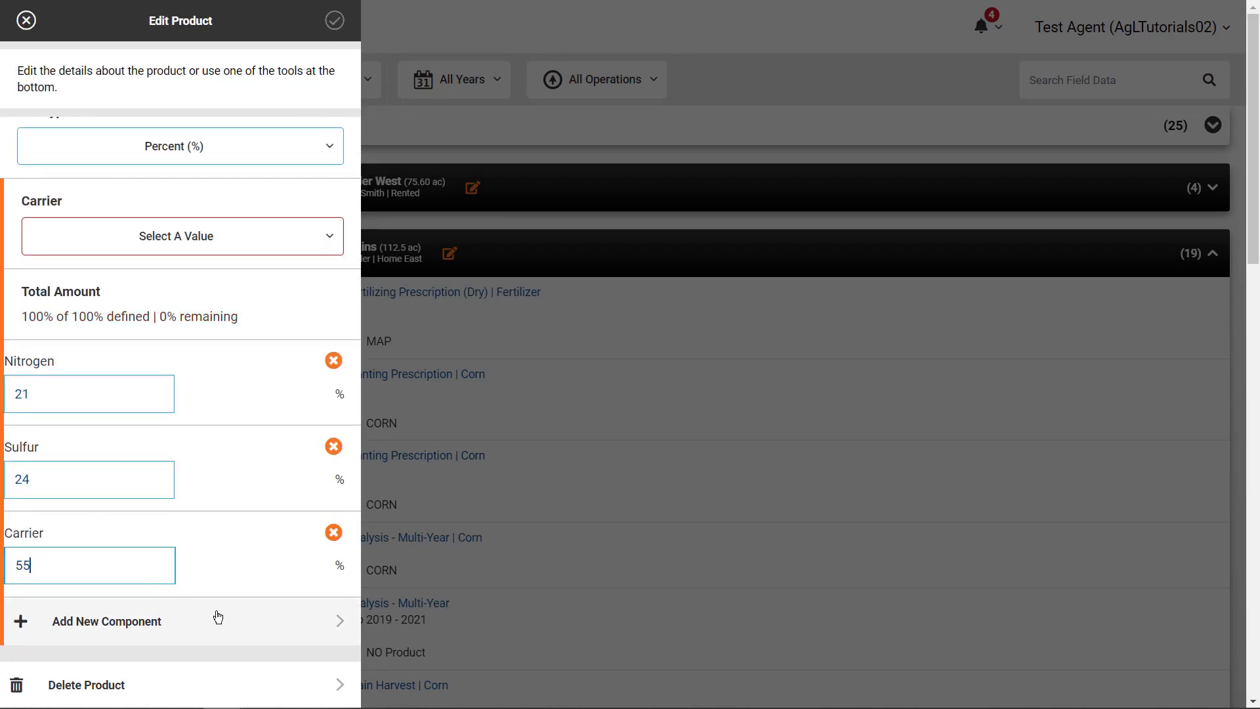
{"action": "left_click", "coordinate": [214, 236]}
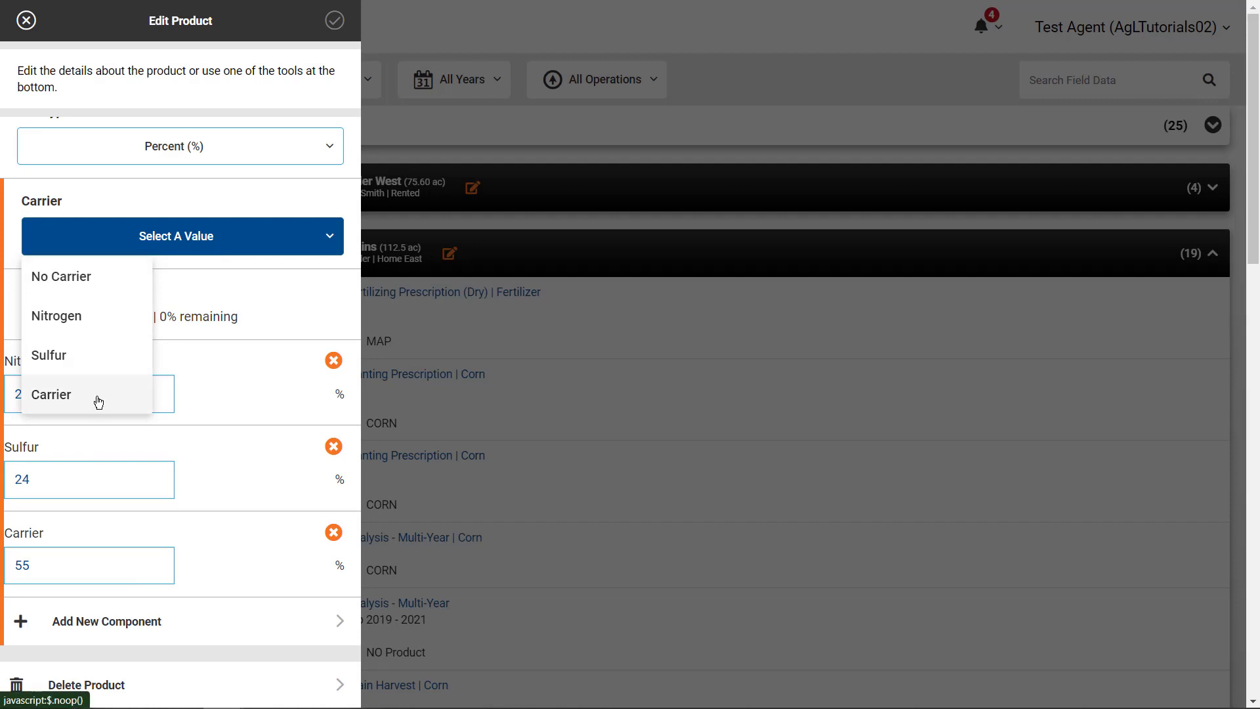
{"action": "left_click", "coordinate": [51, 394]}
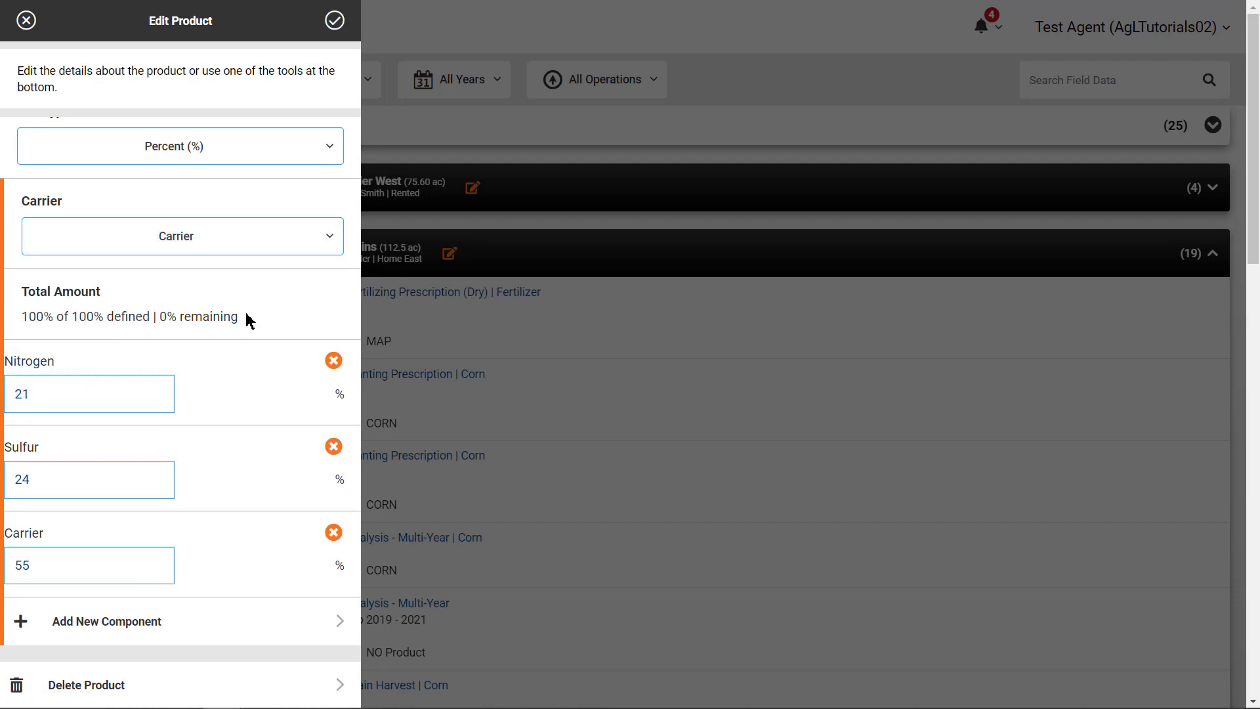
{"action": "left_click", "coordinate": [335, 21]}
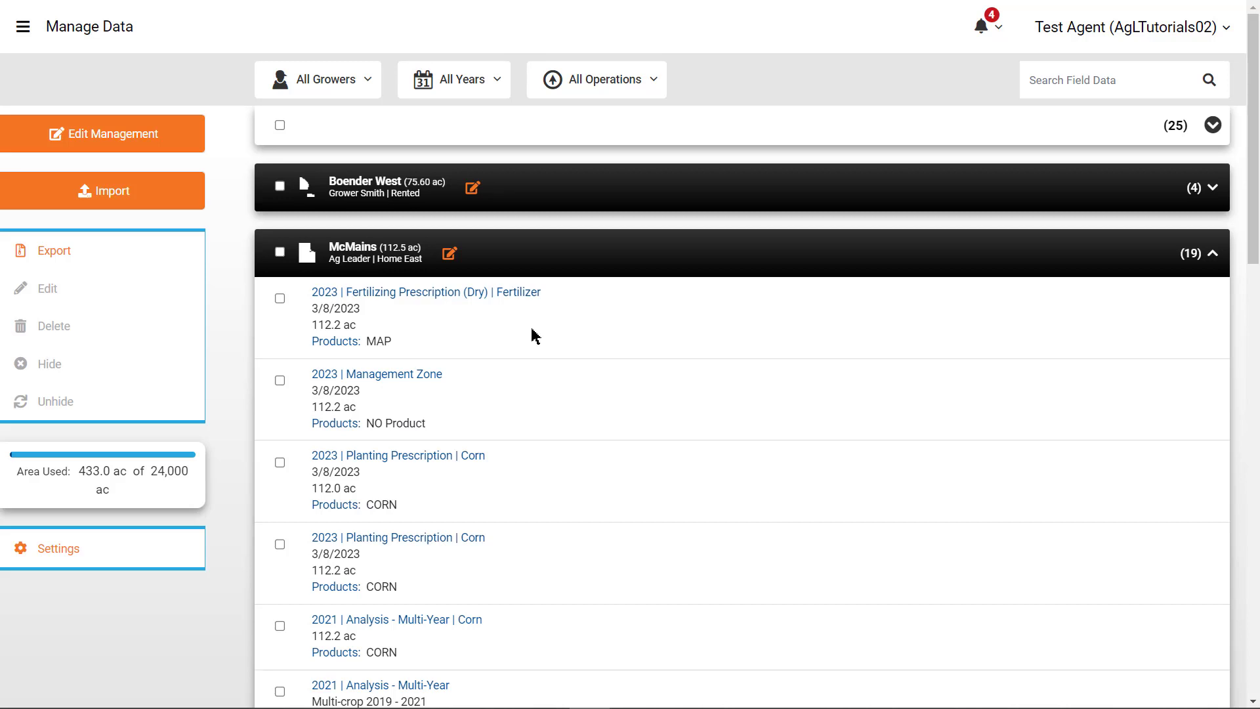
Change the McMains 2023 Management Zone dataset's year to NO Year and confirm the edit
{"action": "left_click", "coordinate": [305, 392]}
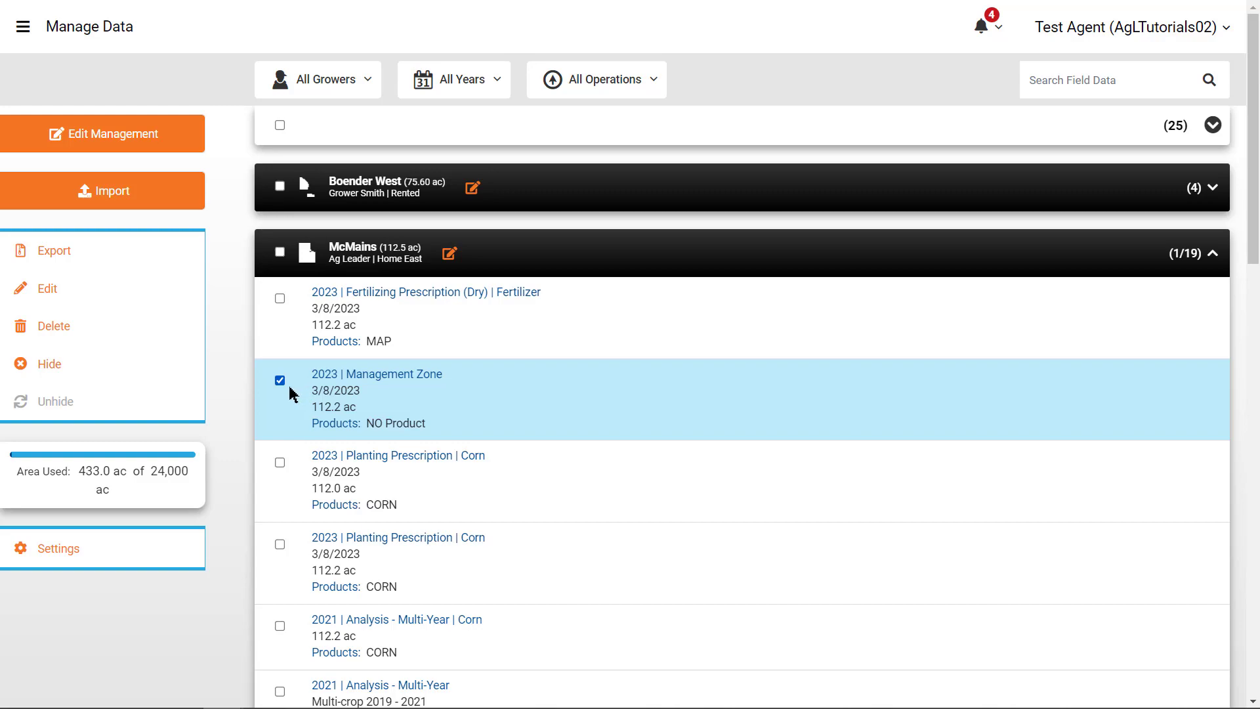
{"action": "left_click", "coordinate": [47, 289]}
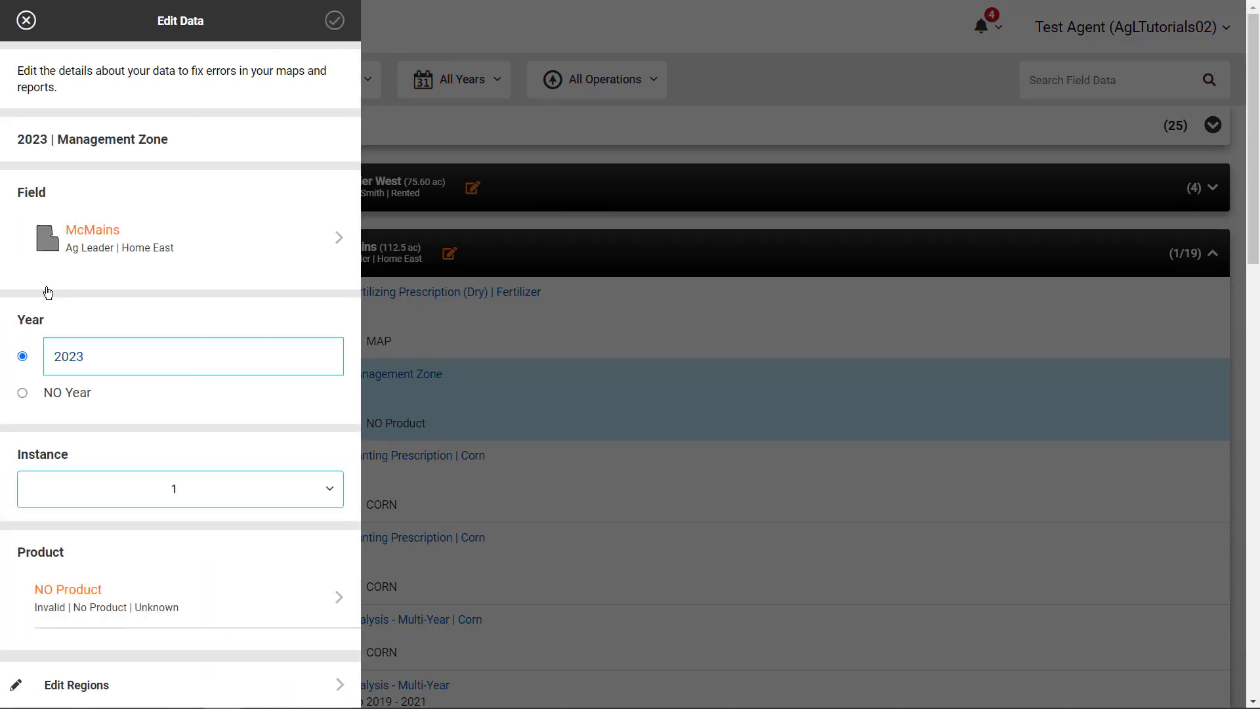
{"action": "left_click", "coordinate": [22, 393]}
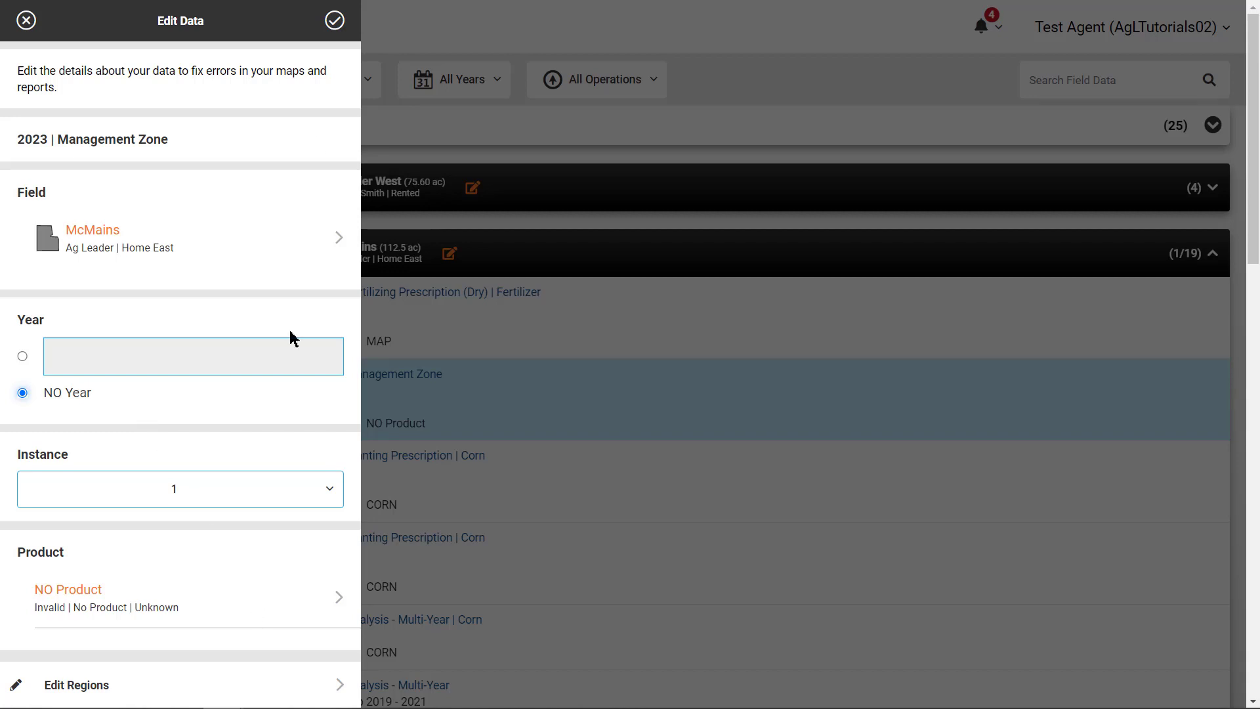
{"action": "left_click", "coordinate": [335, 21]}
{"action": "left_click", "coordinate": [336, 21]}
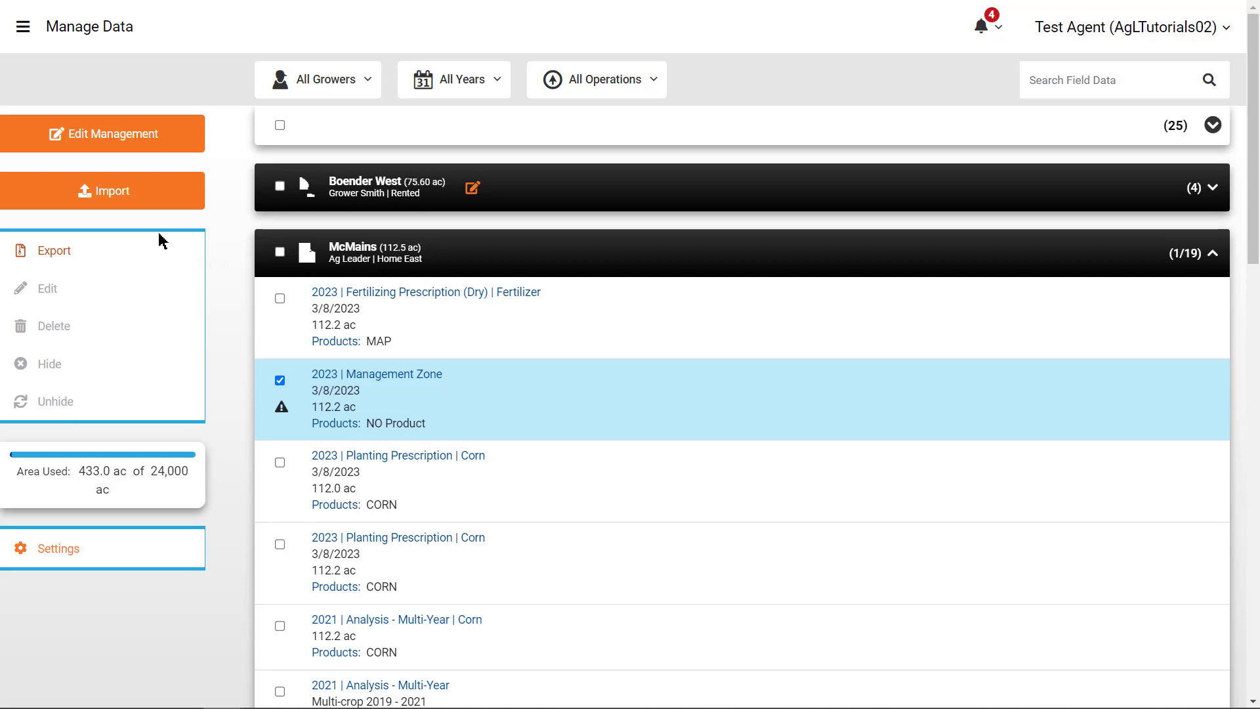
Import Export Shapefiles.zip as boundaries, mapping its Field column to field names
{"action": "left_click", "coordinate": [118, 192]}
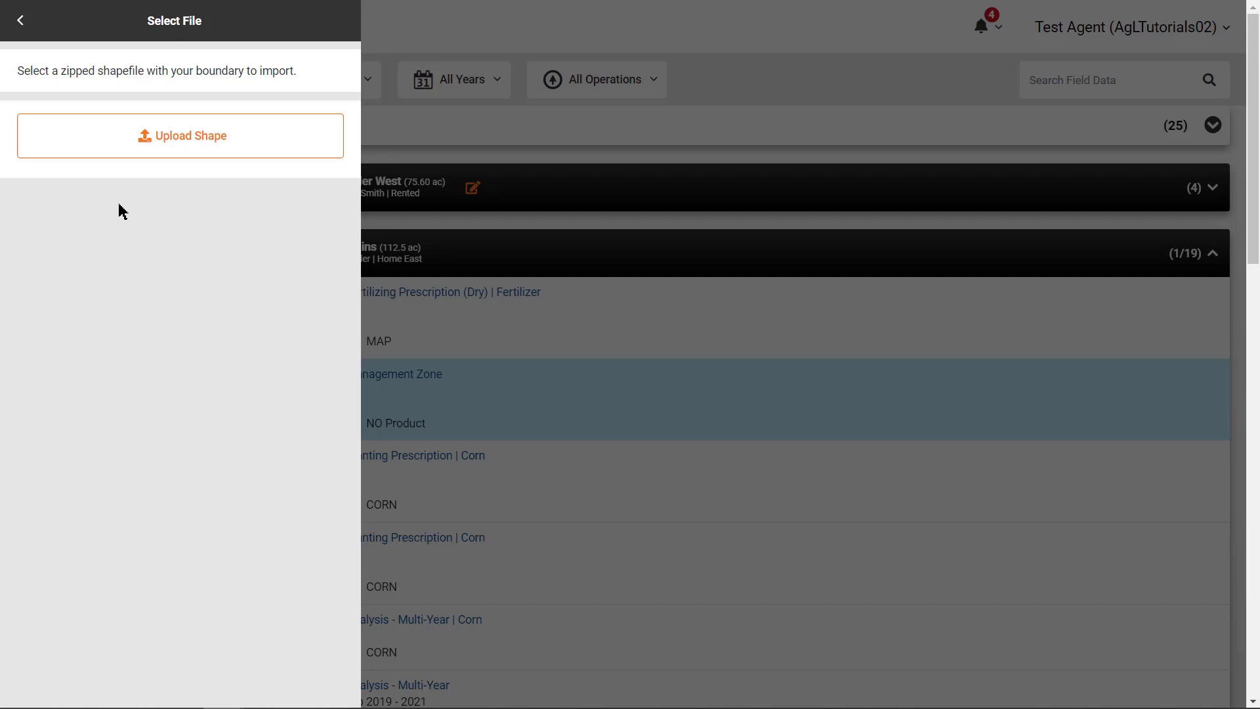
{"action": "left_click", "coordinate": [135, 138]}
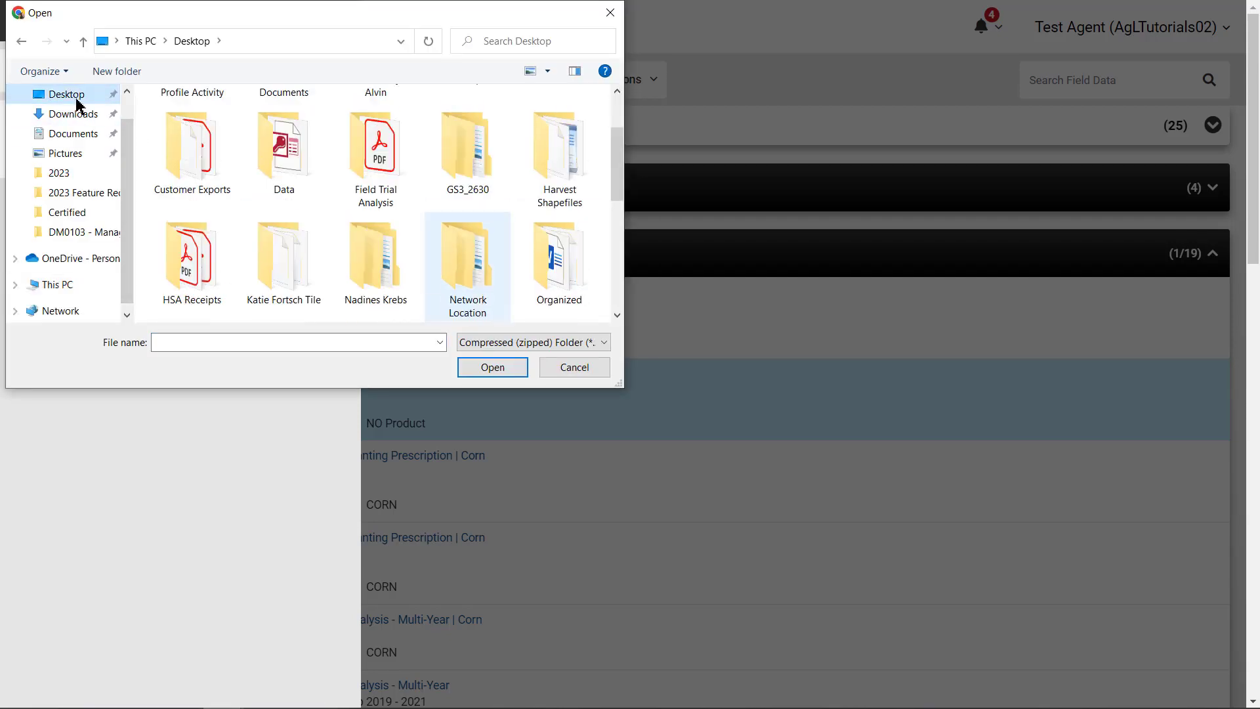
{"action": "scroll", "coordinate": [374, 198], "scroll_direction": "down", "scroll_amount": 3}
{"action": "left_click", "coordinate": [192, 267]}
{"action": "double_click", "coordinate": [192, 265]}
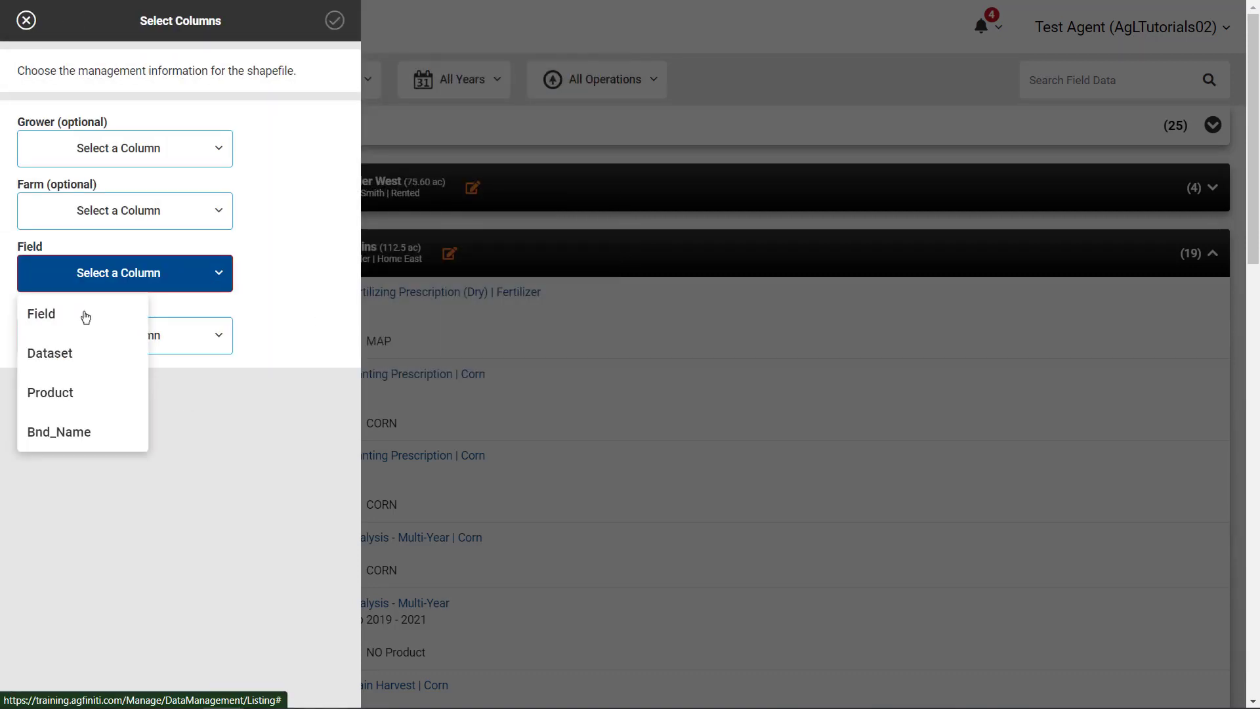
{"action": "left_click", "coordinate": [85, 316]}
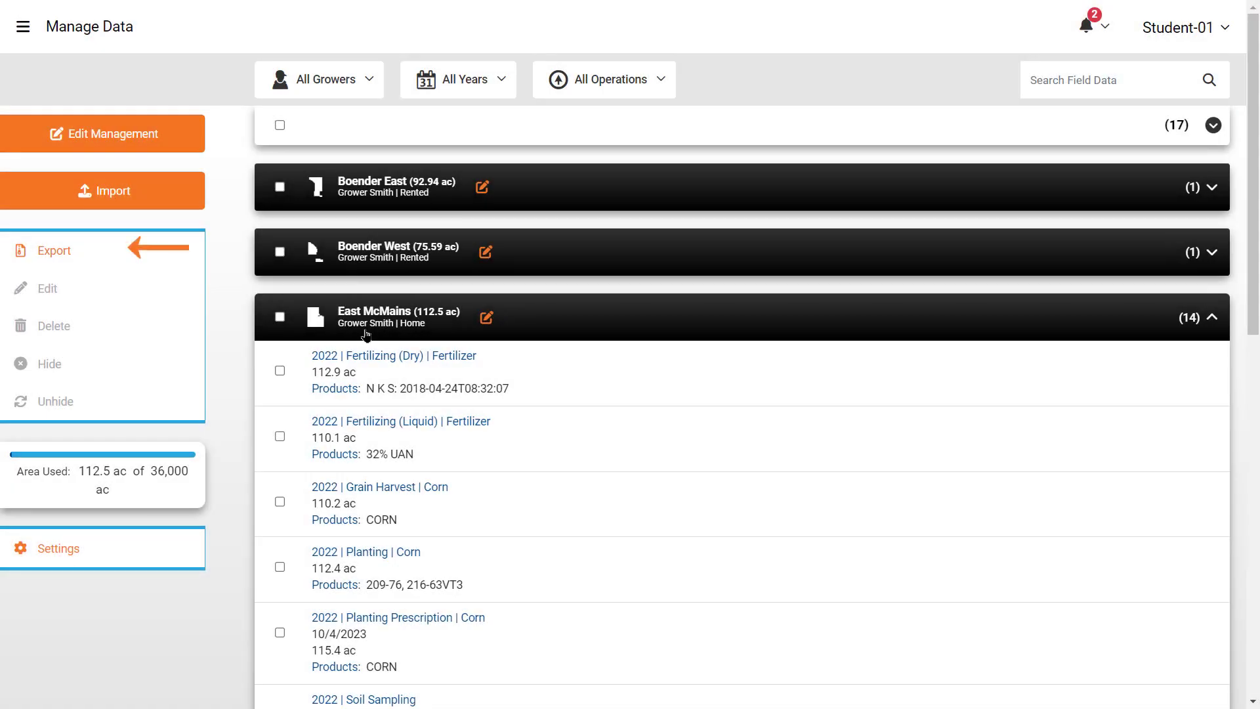
Start a Display Setup export limited to grower Smith
{"action": "left_click", "coordinate": [62, 250]}
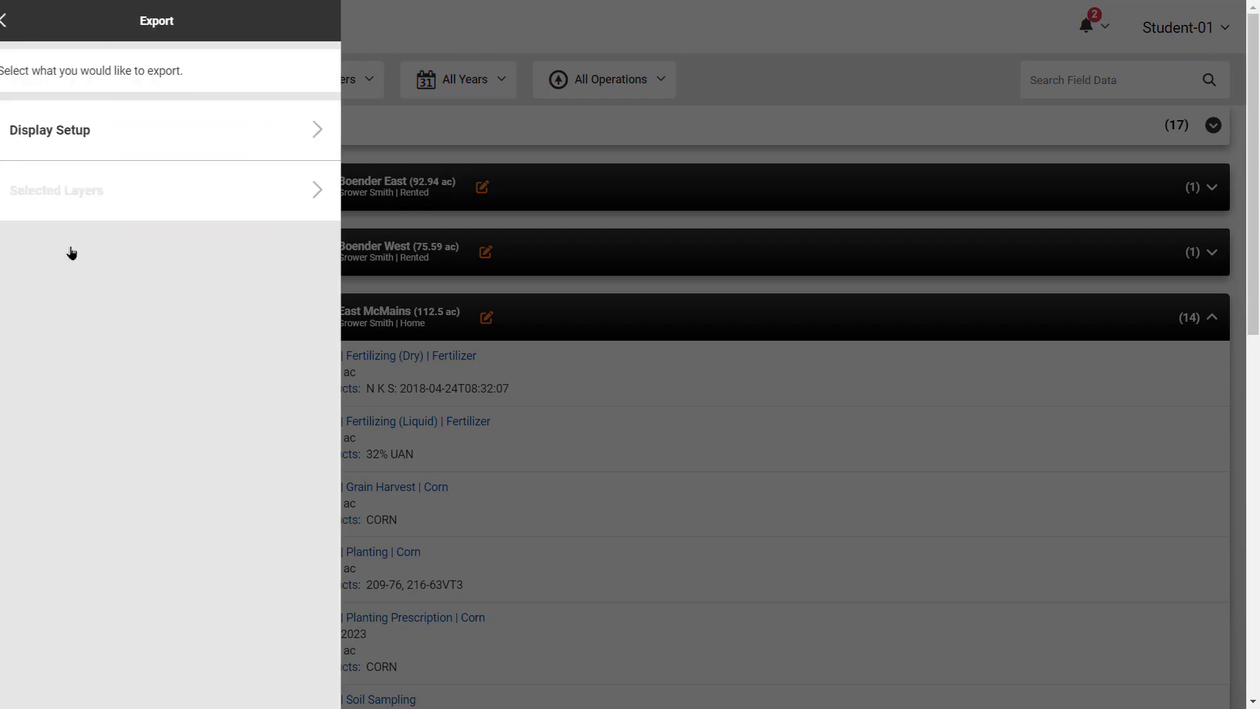
{"action": "left_click", "coordinate": [230, 129]}
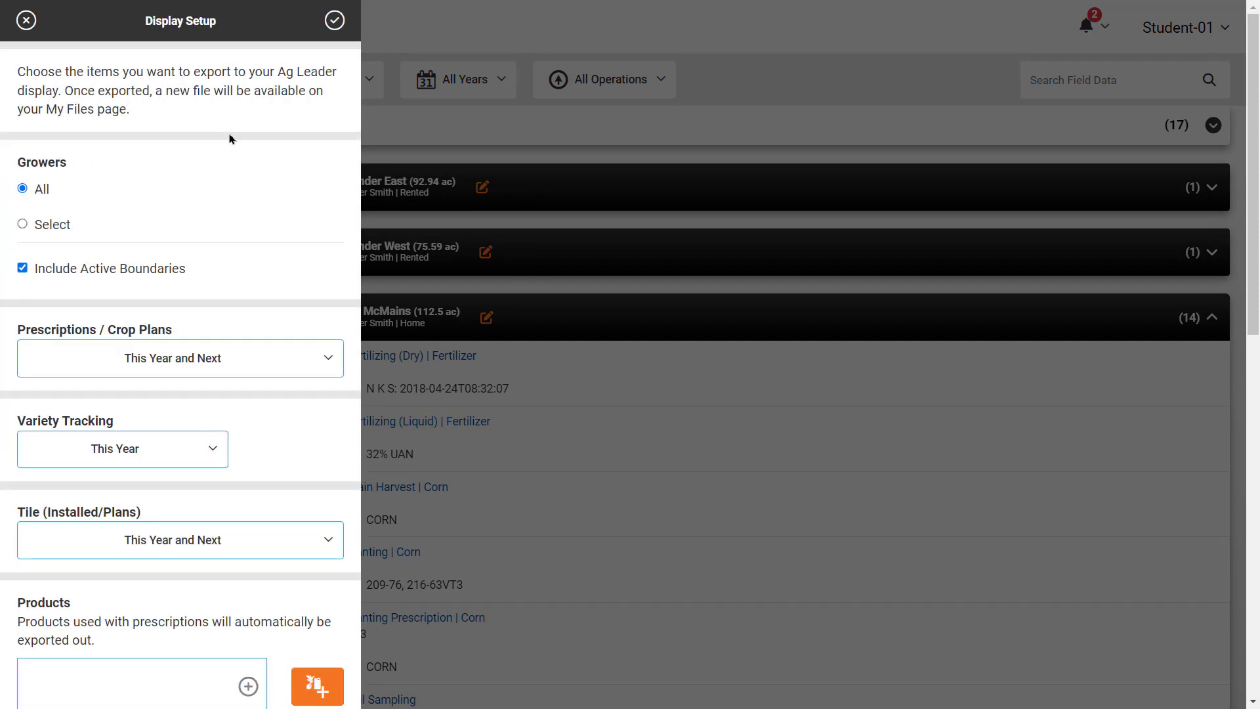
{"action": "left_click", "coordinate": [37, 228]}
{"action": "left_click", "coordinate": [76, 254]}
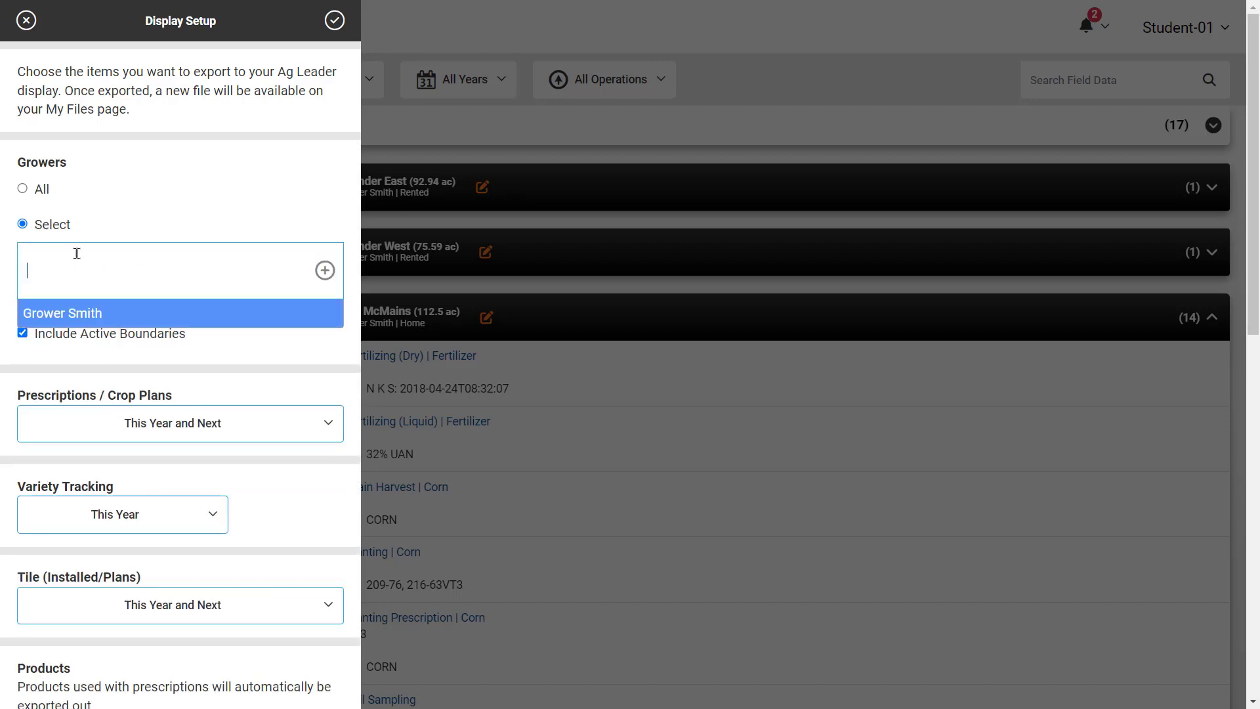
{"action": "left_click", "coordinate": [74, 312]}
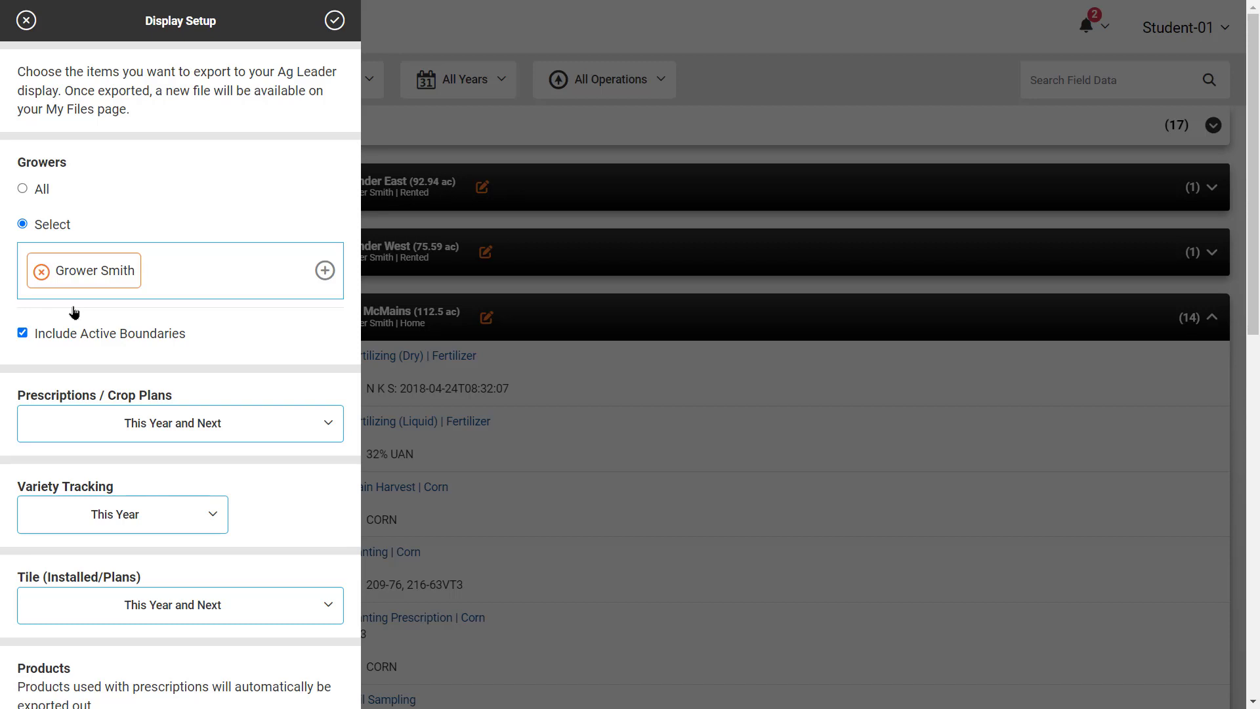
{"action": "scroll", "coordinate": [74, 312], "scroll_direction": "down", "scroll_amount": 2}
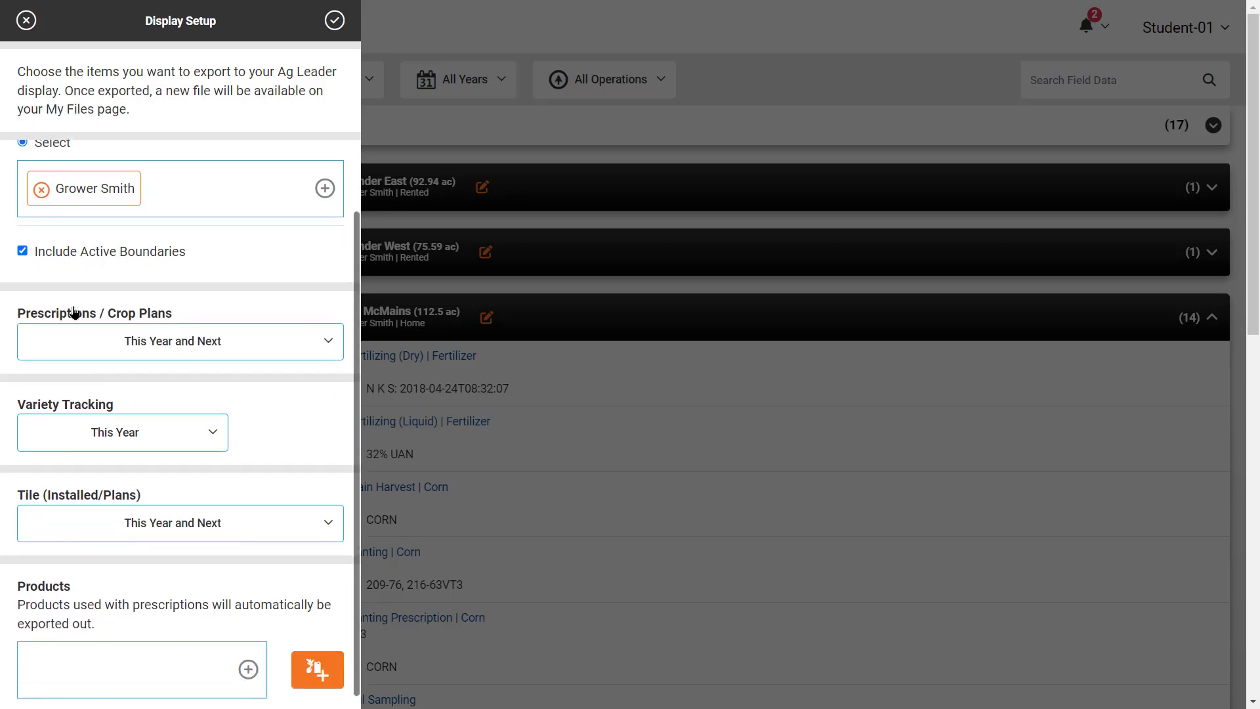
Set Prescriptions / Crop Plans and Variety Tracking to None
{"action": "left_click", "coordinate": [73, 349]}
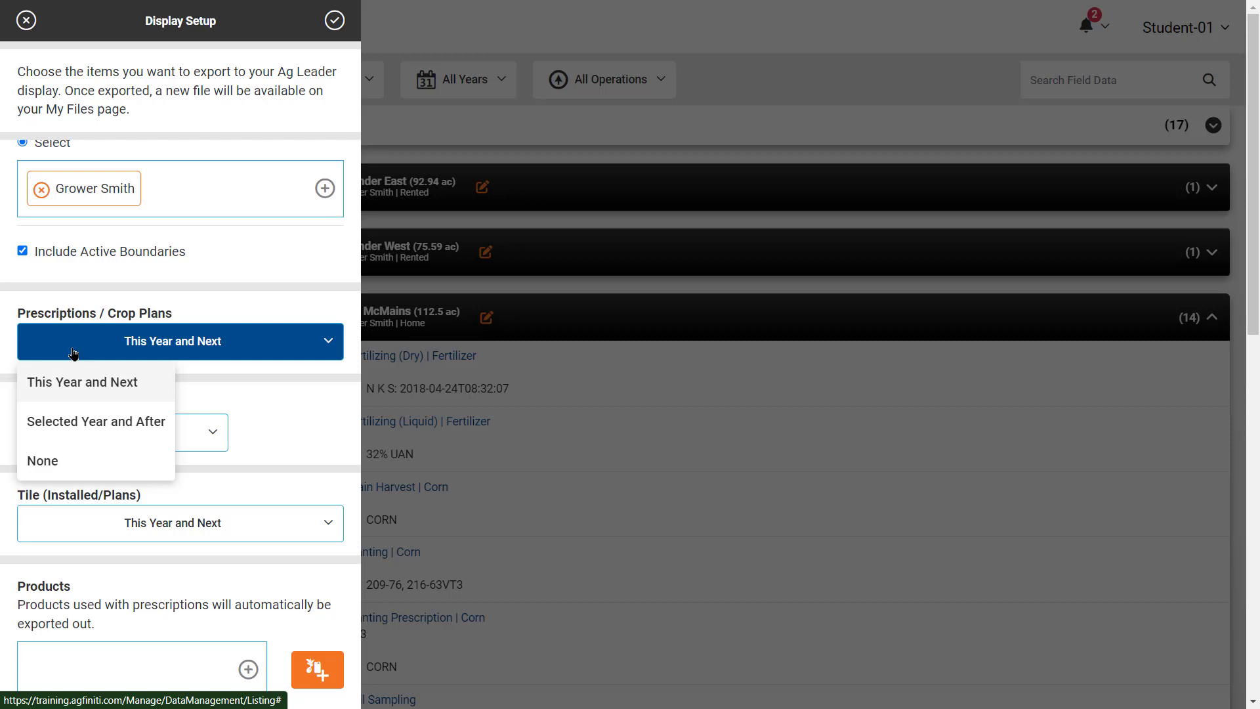
{"action": "left_click", "coordinate": [67, 463]}
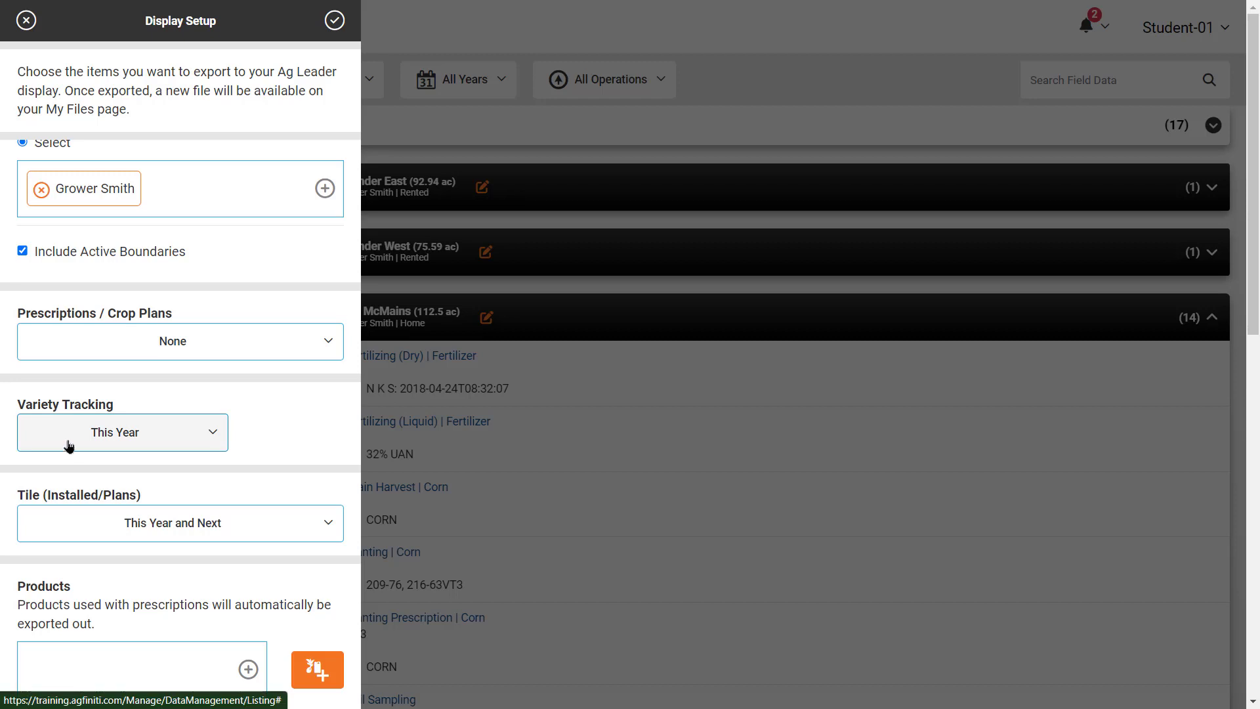
{"action": "left_click", "coordinate": [70, 443]}
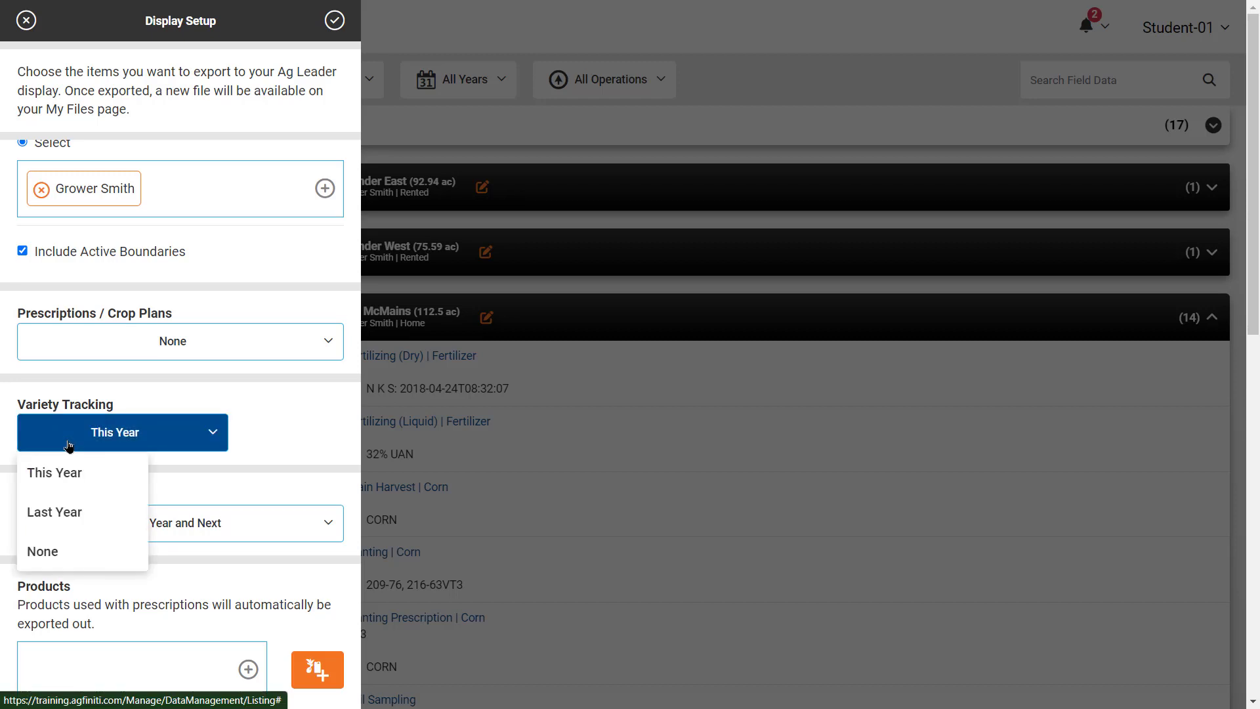
{"action": "left_click", "coordinate": [61, 552]}
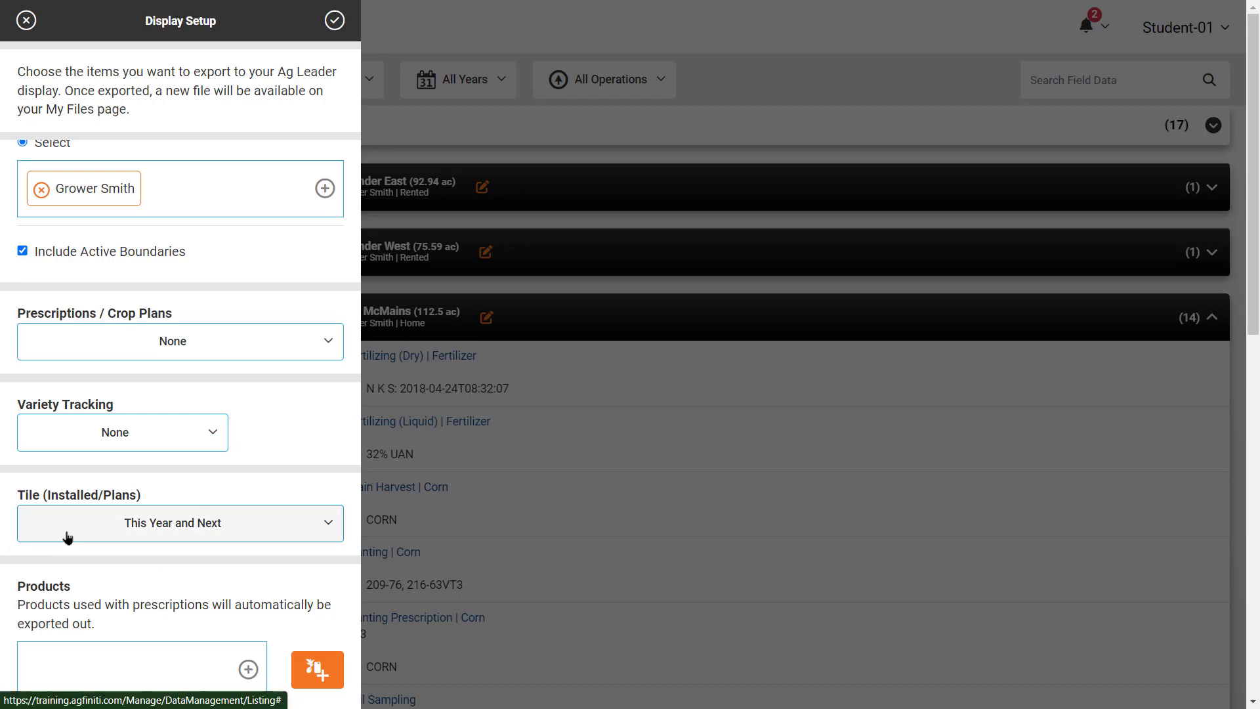
Keep Tile at This Year and Next and add product 216-63VT3
{"action": "left_click", "coordinate": [67, 532]}
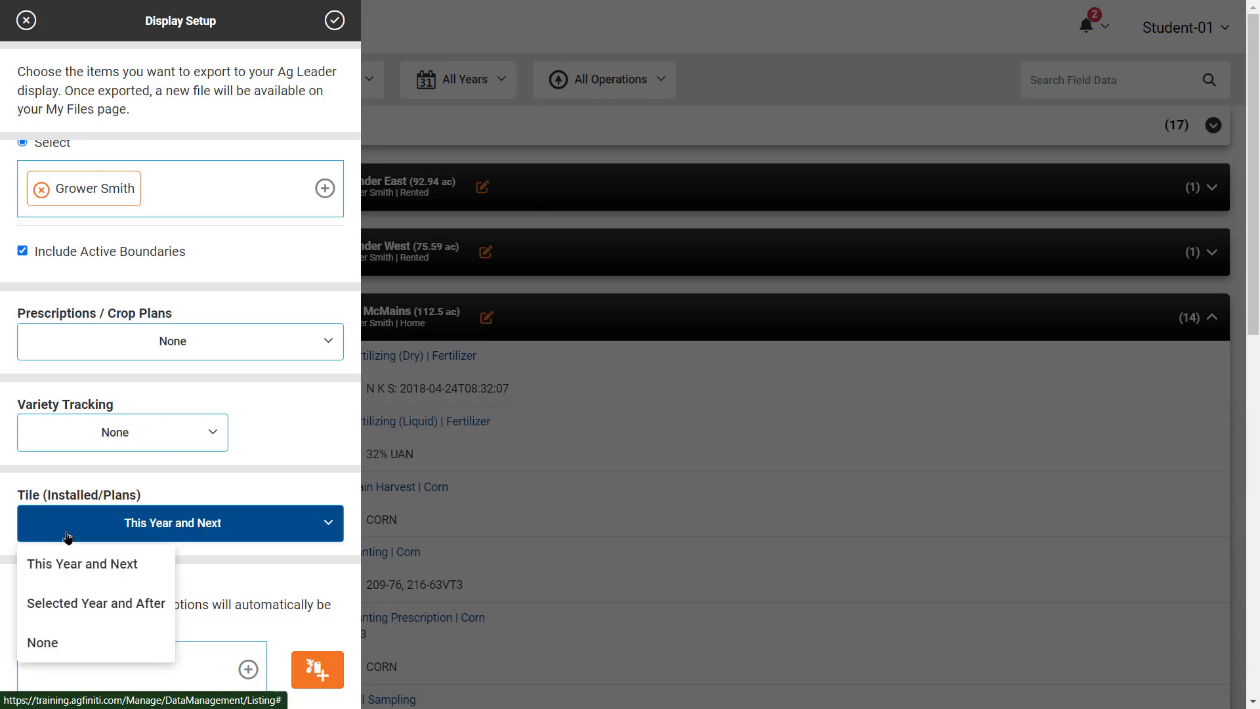
{"action": "left_click", "coordinate": [67, 537]}
{"action": "scroll", "coordinate": [68, 538], "scroll_direction": "down", "scroll_amount": 1}
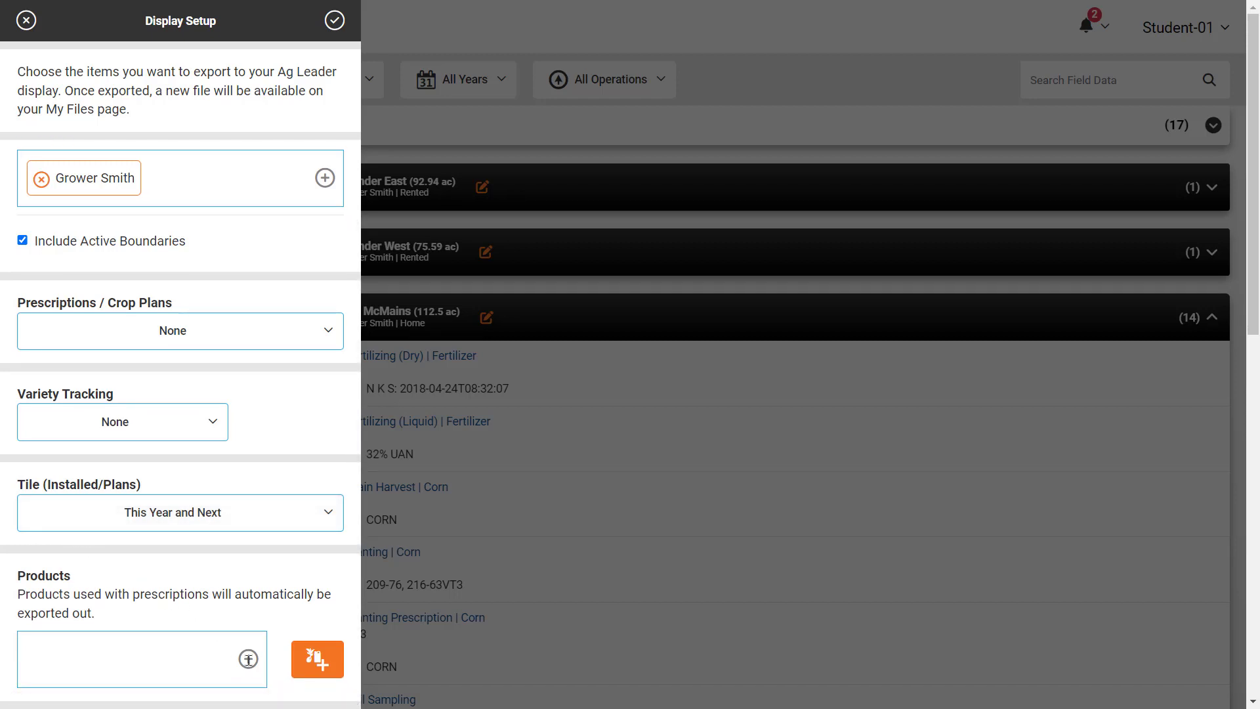
{"action": "left_click", "coordinate": [128, 660]}
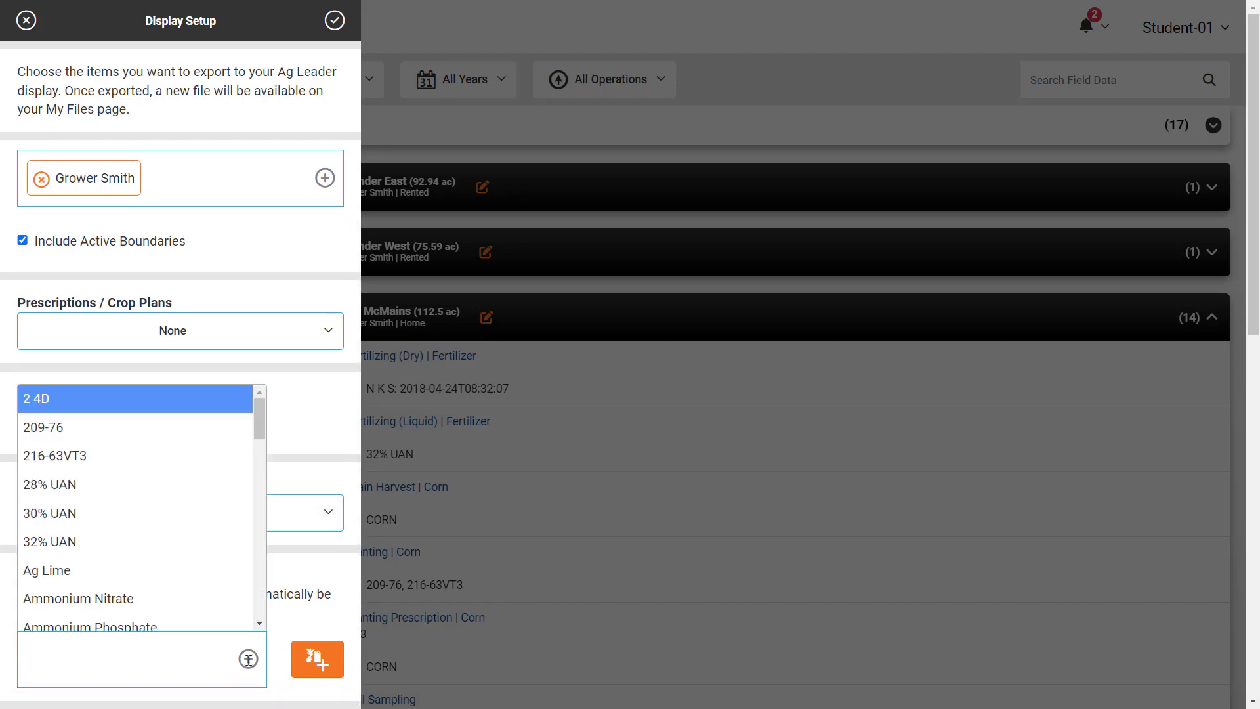
{"action": "left_click", "coordinate": [165, 455]}
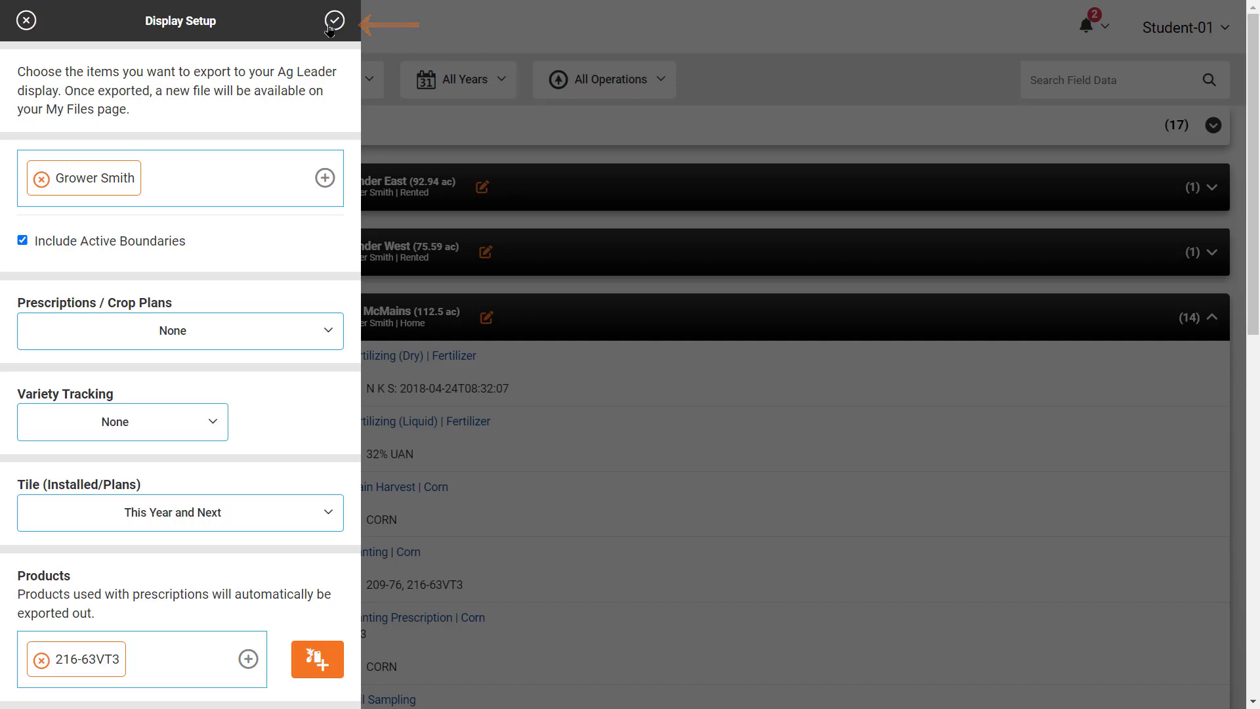
Export the Ag Setup file and find Setup_12112023.agsetup in My Files
{"action": "left_click", "coordinate": [335, 21]}
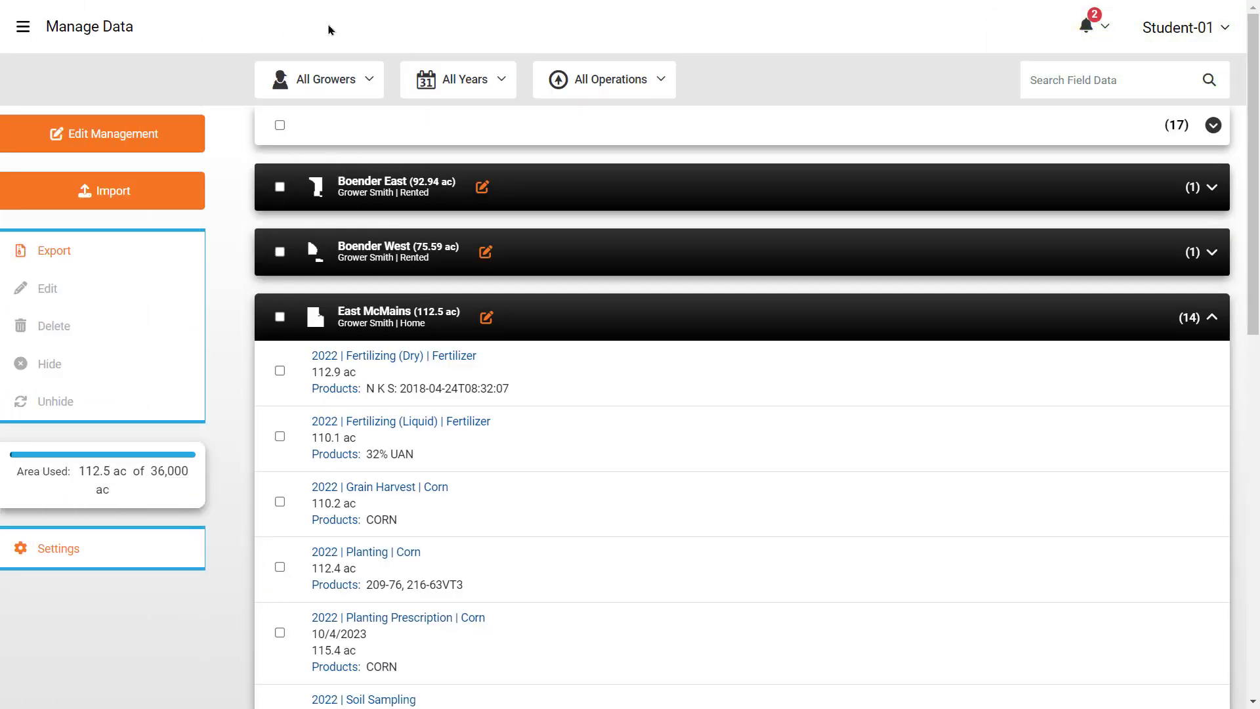
{"action": "left_click", "coordinate": [23, 29]}
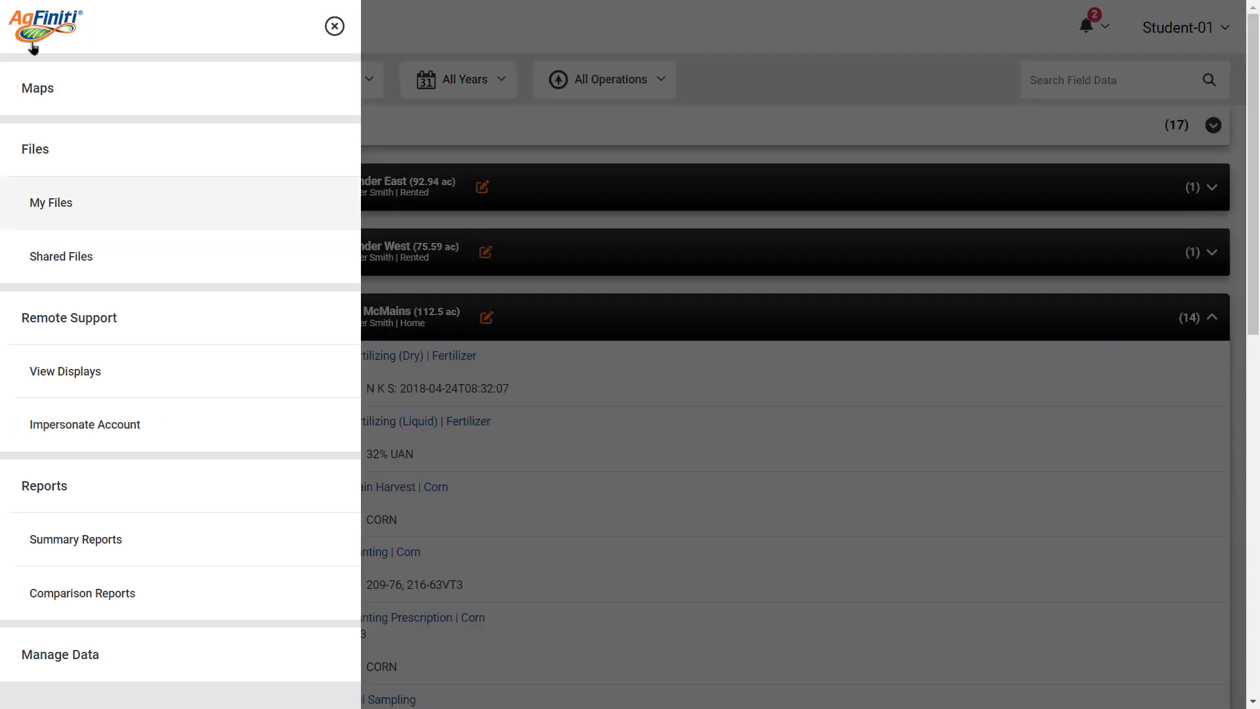
{"action": "left_click", "coordinate": [120, 207]}
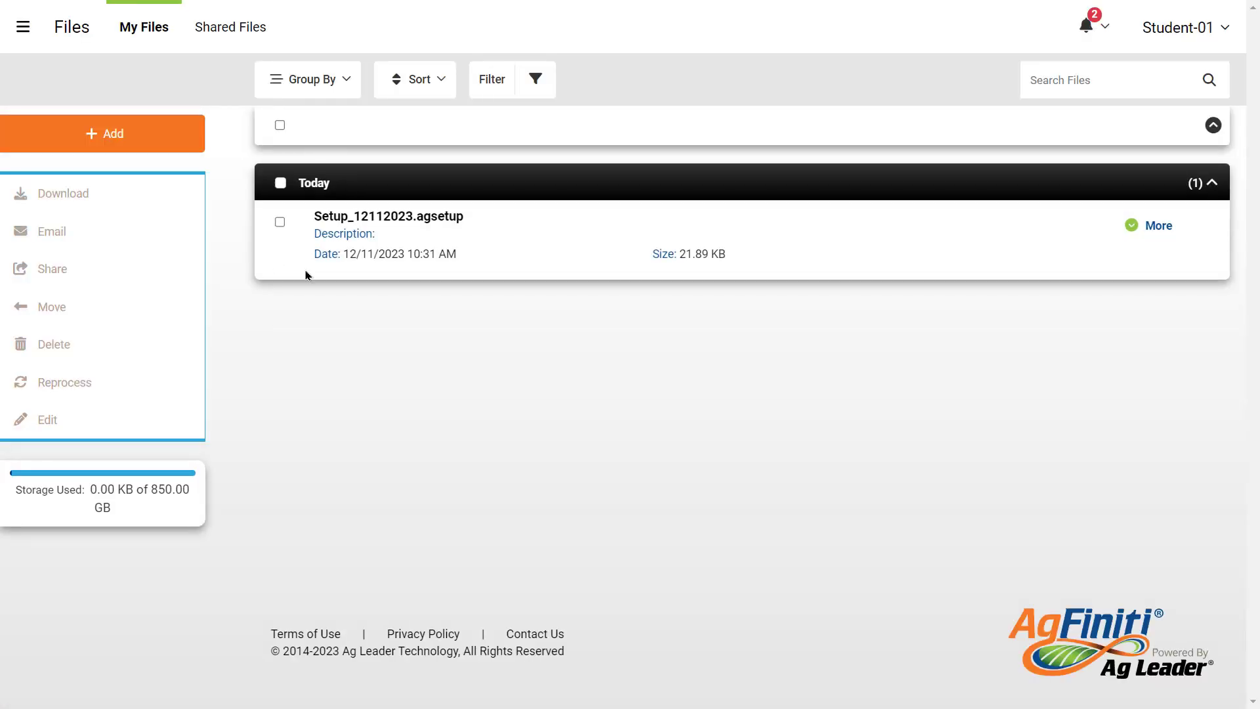